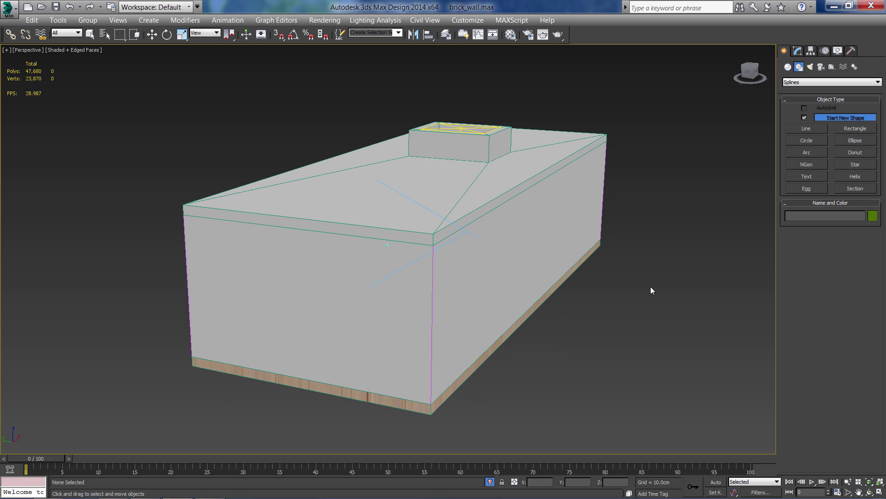
Inspect the room model from outside by selecting its floor, walls, roof with skylight opening and the dome light.
{"action": "left_click", "coordinate": [454, 386]}
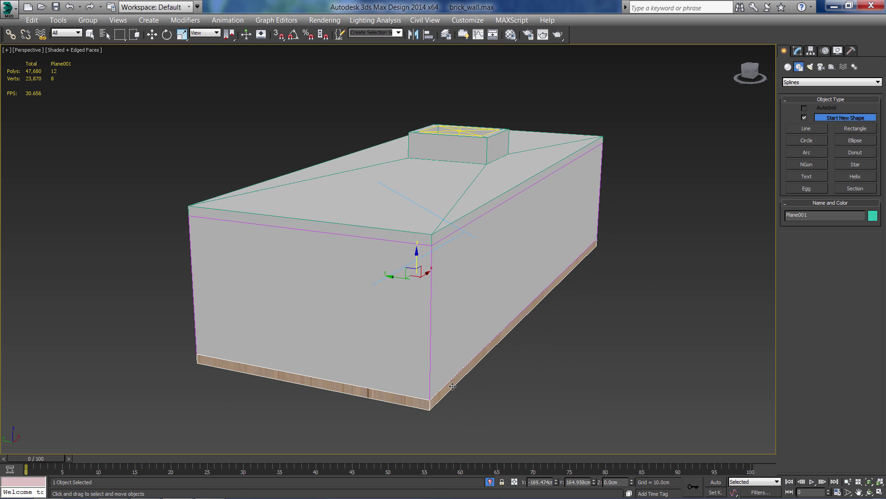
{"action": "key", "text": "q"}
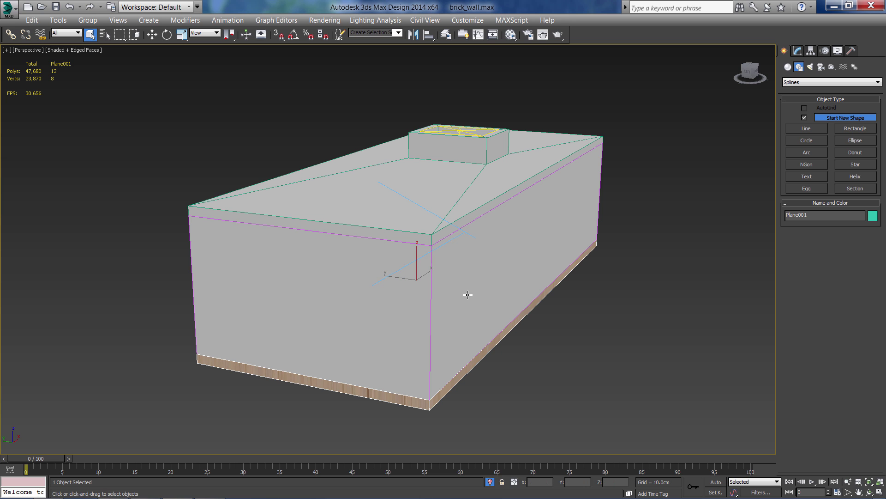
{"action": "left_click", "coordinate": [467, 294]}
{"action": "left_click", "coordinate": [454, 218]}
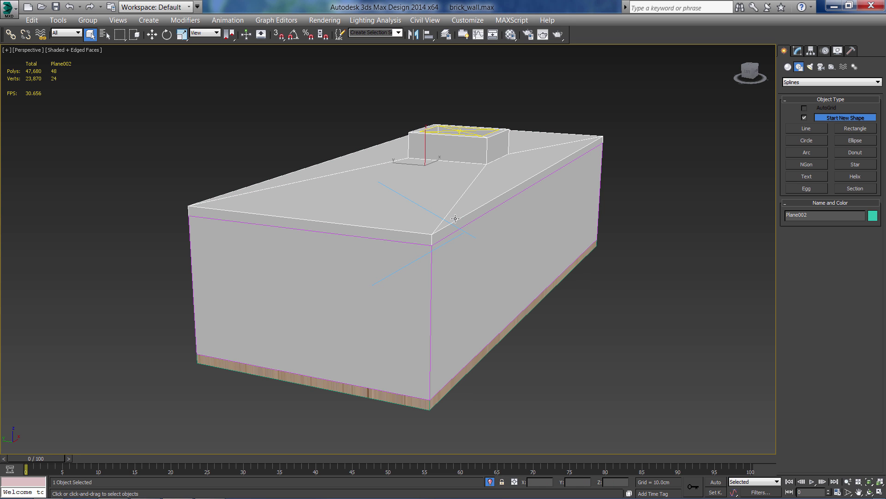
{"action": "middle_click_drag", "start_coordinate": [464, 197], "coordinate": [418, 140], "text": "alt"}
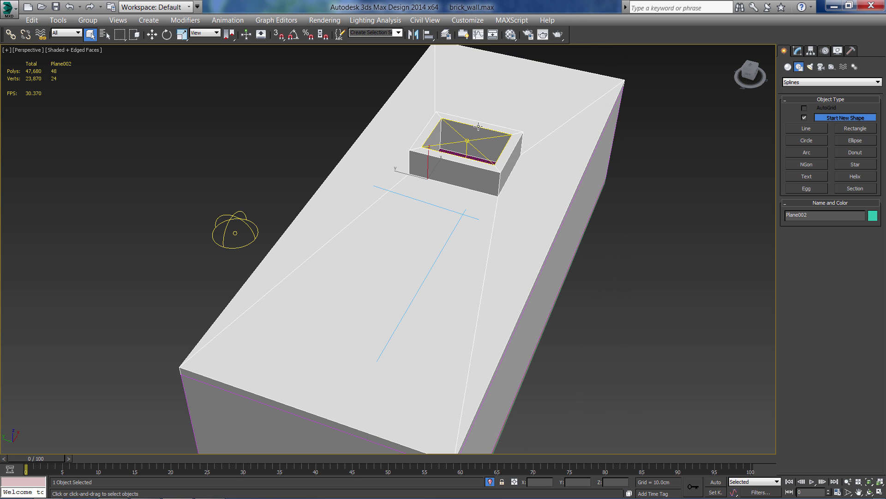
{"action": "middle_click_drag", "start_coordinate": [493, 135], "coordinate": [258, 217], "text": "alt"}
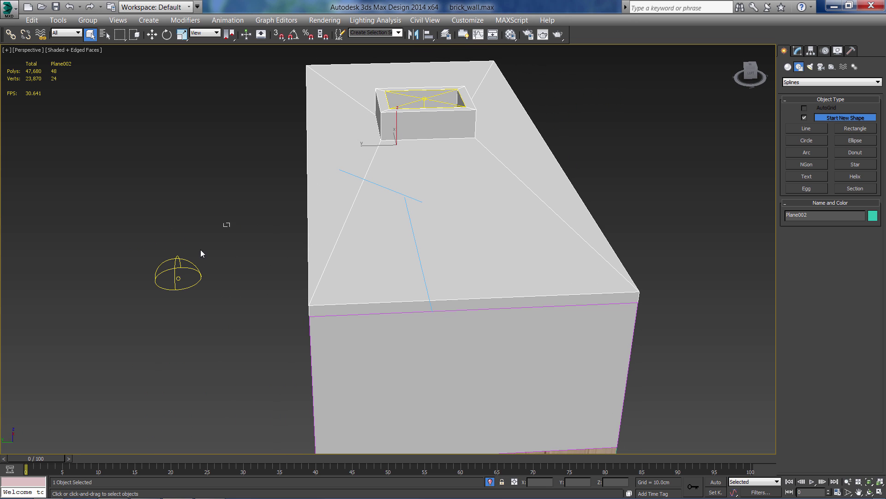
{"action": "left_click", "coordinate": [205, 281]}
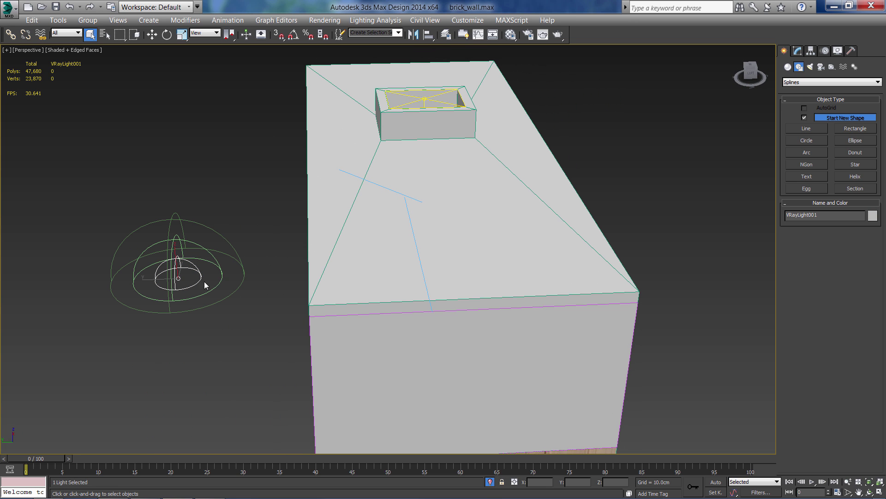
{"action": "left_click", "coordinate": [271, 273]}
Examine the brick wall and brick pillar inside the room and turn off the edged-faces display.
{"action": "key", "text": "F3"}
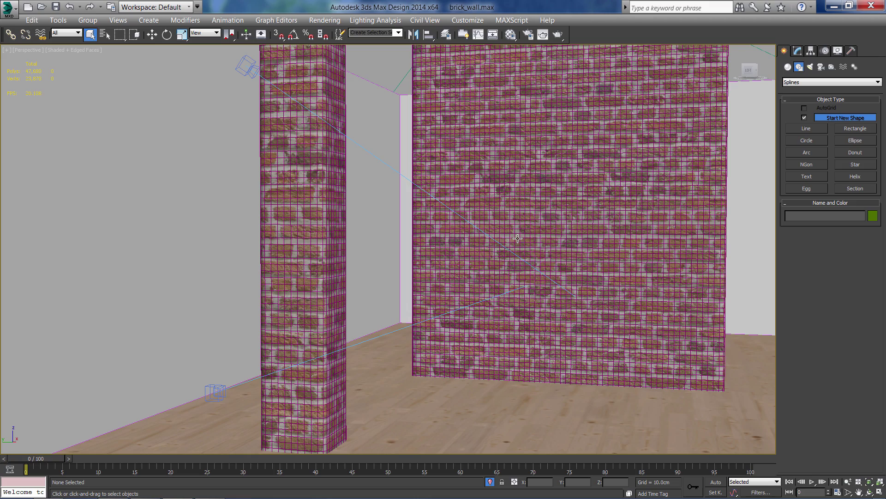
{"action": "left_click", "coordinate": [518, 237]}
{"action": "left_click", "coordinate": [319, 253]}
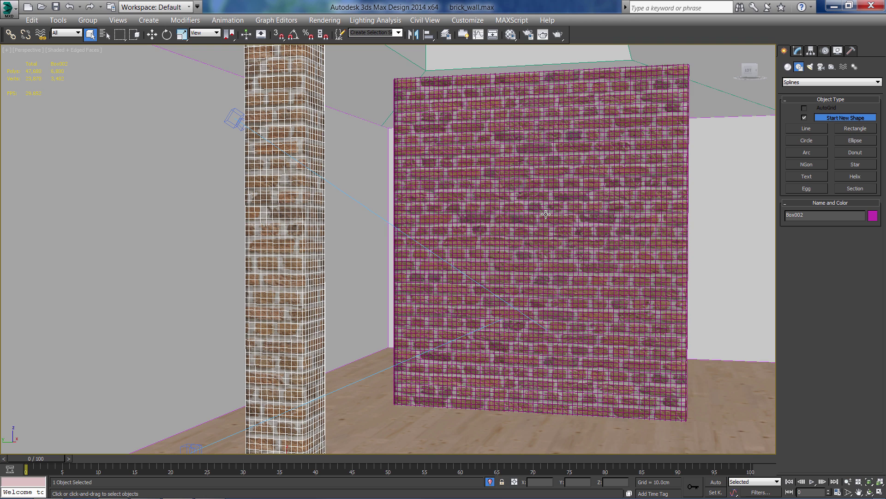
{"action": "key", "text": "F4"}
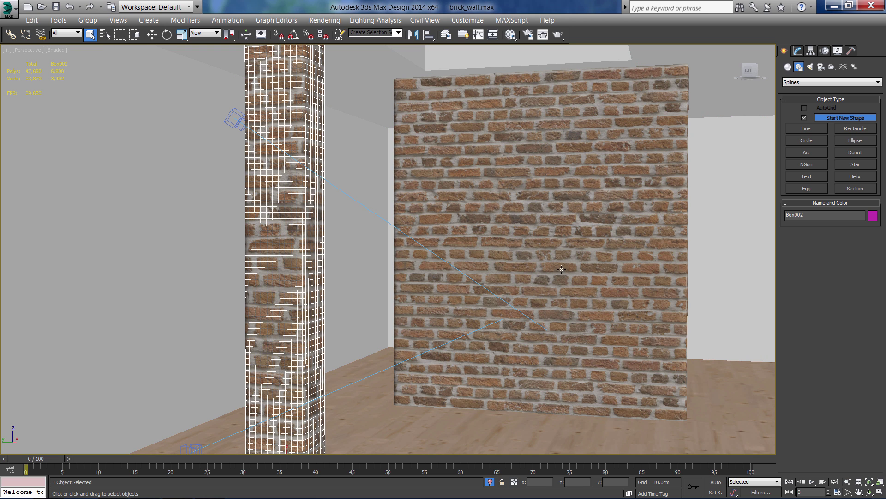
Add the large brick wall to the Hidden layer, hide that layer and make 0 (default) the current layer.
{"action": "left_click", "coordinate": [439, 291]}
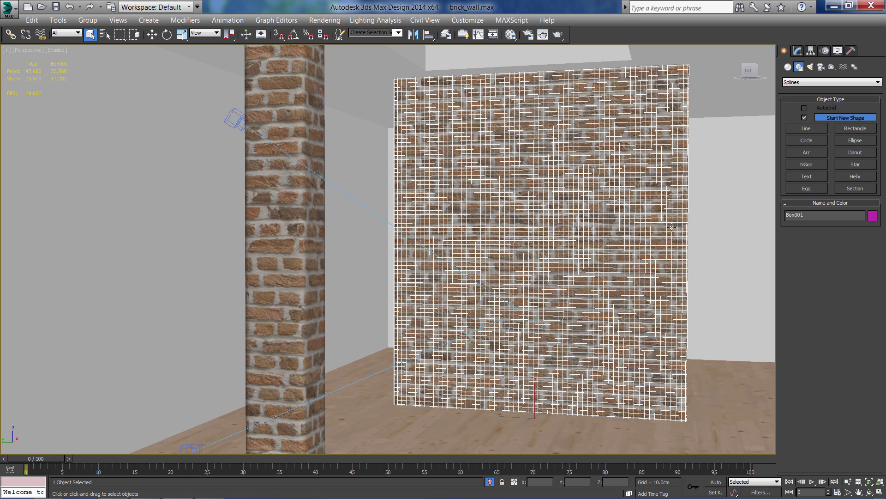
{"action": "left_click", "coordinate": [450, 38]}
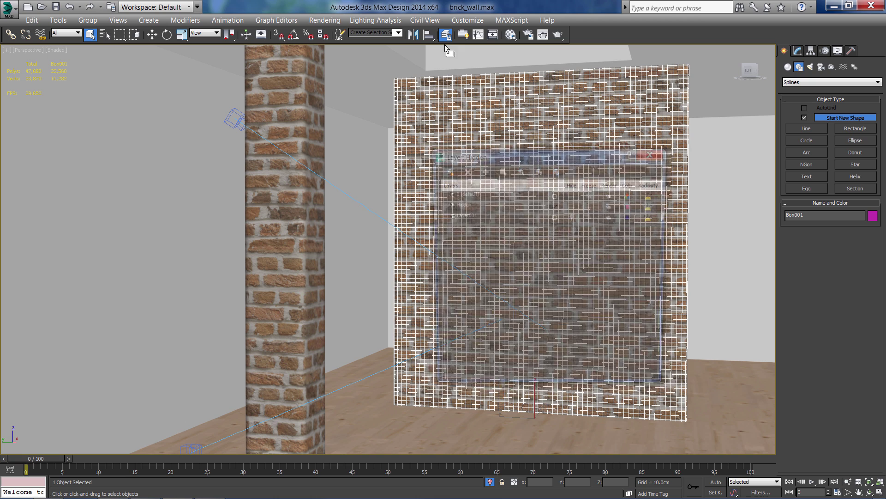
{"action": "left_click", "coordinate": [466, 204]}
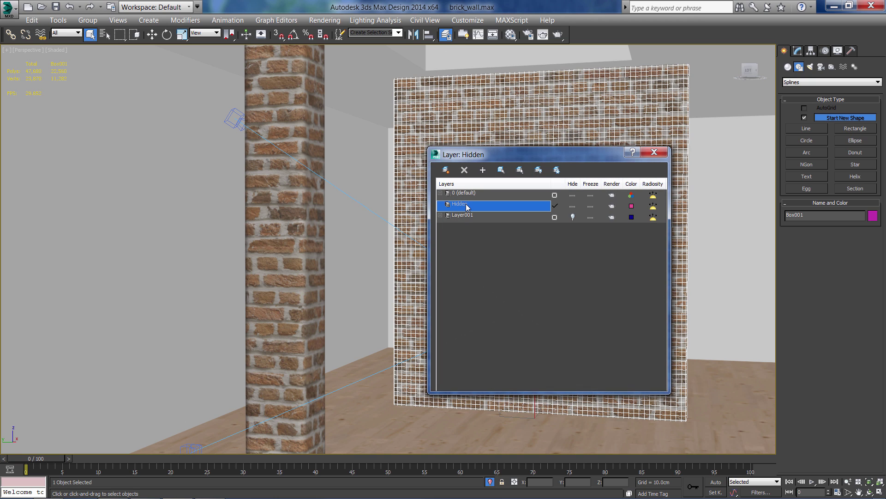
{"action": "left_click", "coordinate": [483, 170]}
{"action": "left_click", "coordinate": [572, 206]}
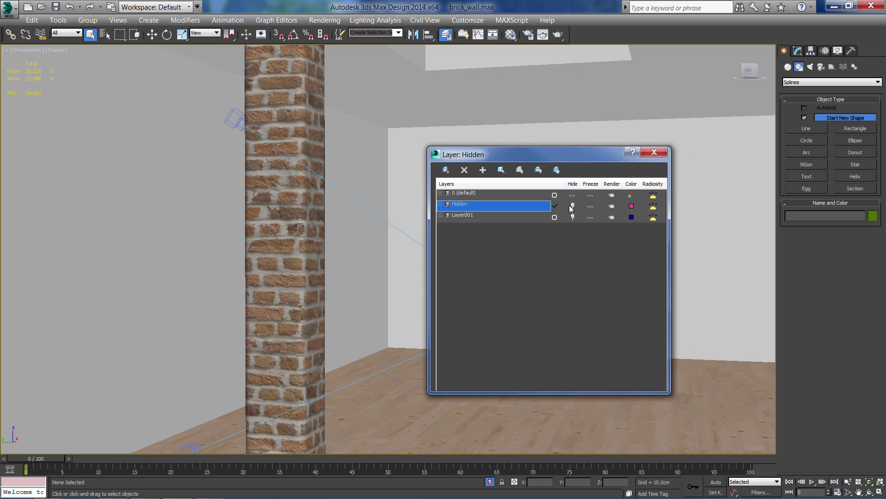
{"action": "left_click", "coordinate": [511, 194]}
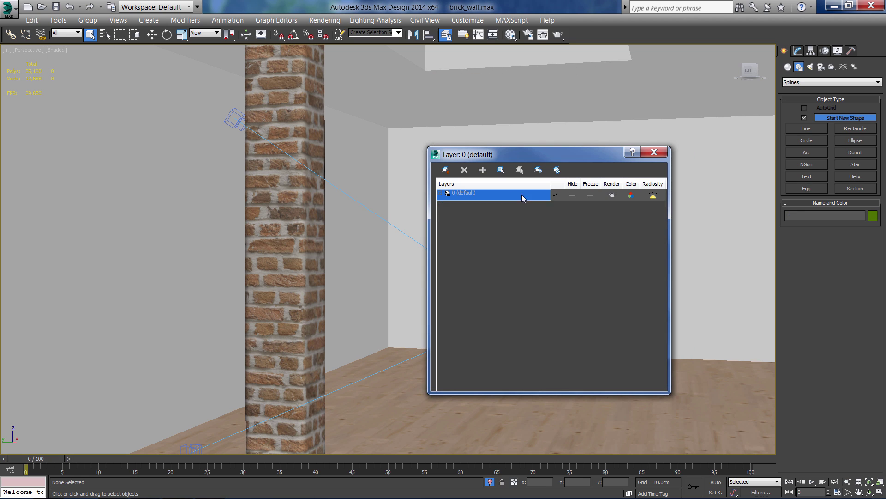
{"action": "left_click", "coordinate": [659, 154]}
Create a box standing on the room's floor, about 238 cm long, 50 cm wide and 305 cm high.
{"action": "scroll", "coordinate": [578, 235], "scroll_direction": "up", "scroll_amount": 10}
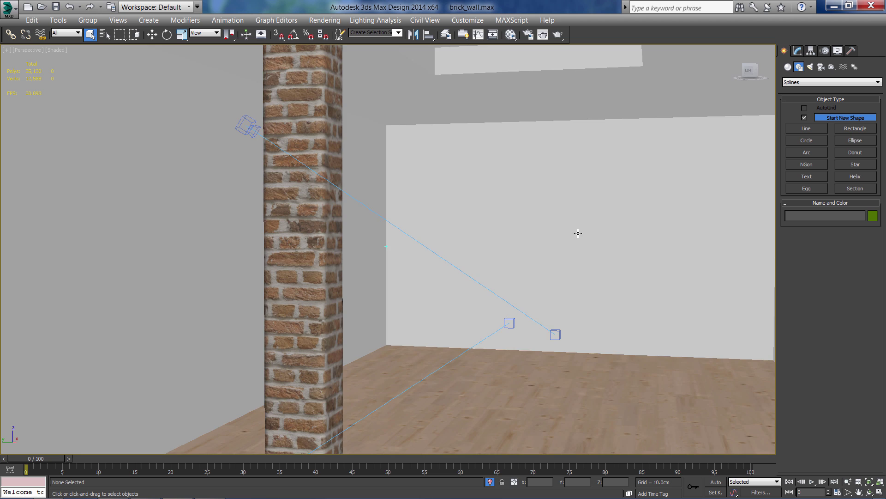
{"action": "scroll", "coordinate": [595, 212], "scroll_direction": "up", "scroll_amount": 4}
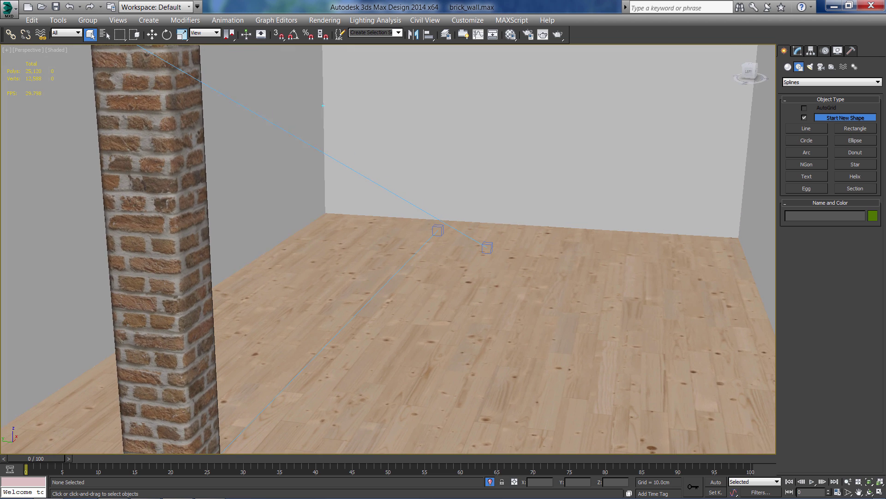
{"action": "left_click", "coordinate": [788, 66]}
{"action": "left_click", "coordinate": [807, 119]}
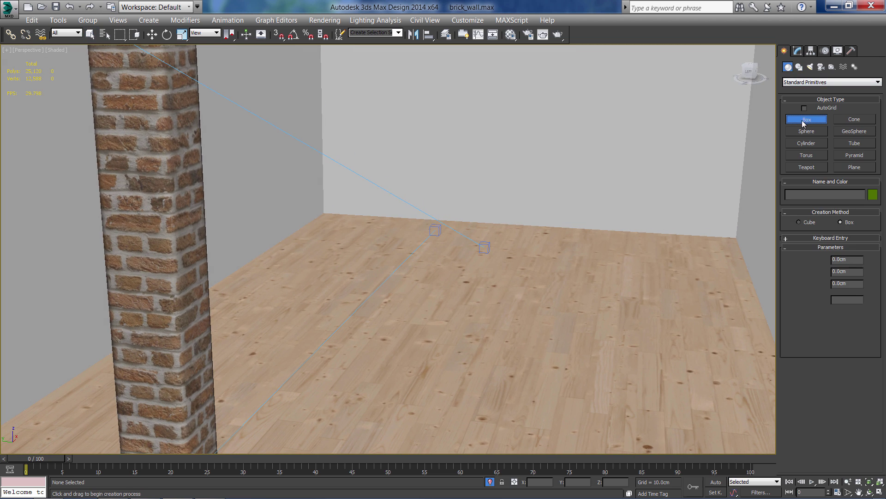
{"action": "left_click_drag", "start_coordinate": [623, 294], "coordinate": [349, 290]}
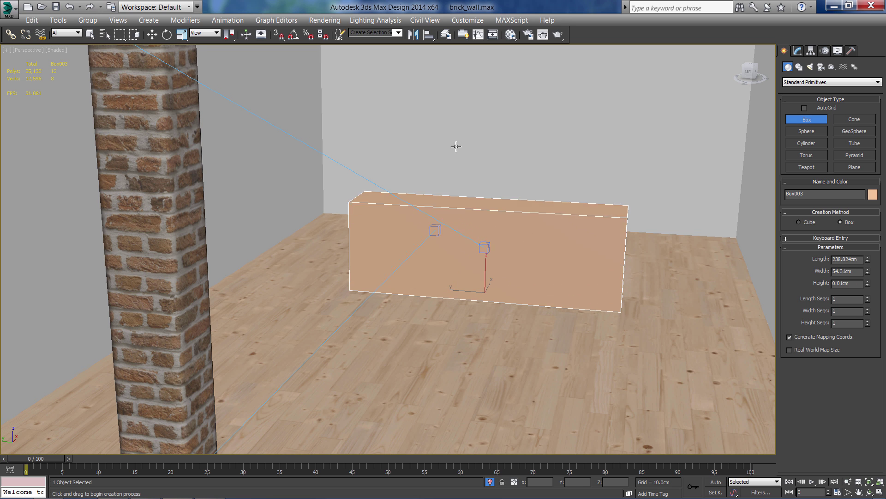
{"action": "middle_click_drag", "start_coordinate": [457, 146], "coordinate": [454, 118], "text": "alt"}
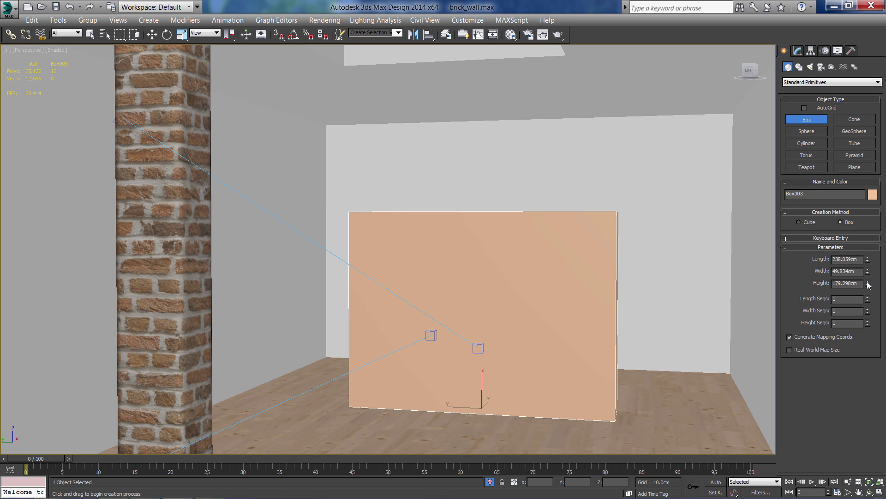
{"action": "left_click_drag", "start_coordinate": [869, 284], "coordinate": [871, 247]}
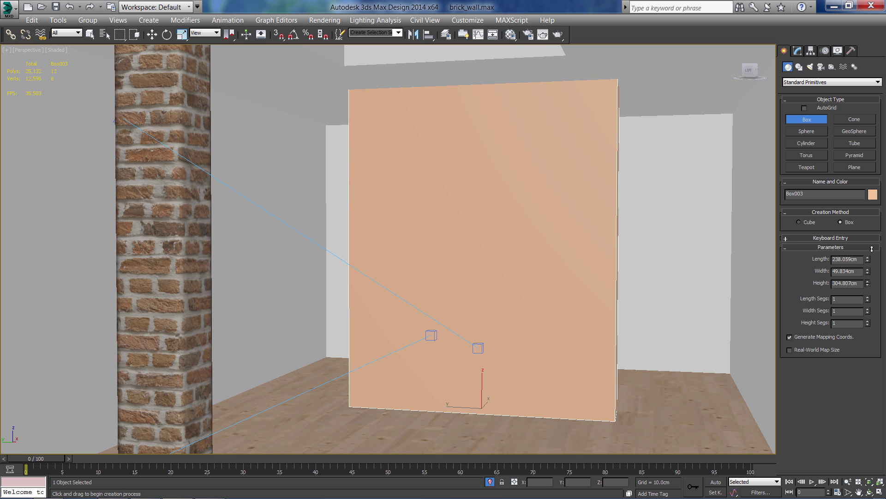
{"action": "middle_click_drag", "start_coordinate": [530, 251], "coordinate": [560, 271], "text": "alt"}
{"action": "right_click", "coordinate": [557, 275]}
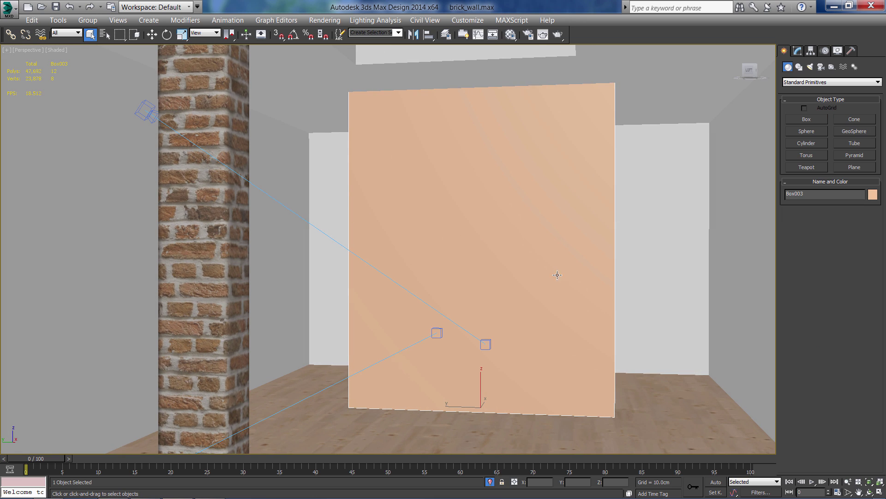
Move the new box in the top wireframe view toward the skylight, to about X 64 cm, Y 95 cm.
{"action": "right_click", "coordinate": [529, 338]}
{"action": "left_click", "coordinate": [534, 340]}
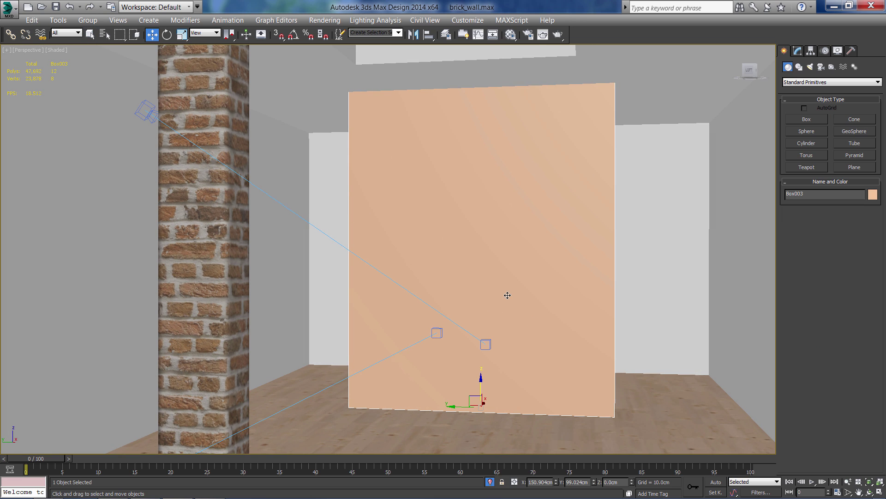
{"action": "key", "text": "t"}
{"action": "key", "text": "F3"}
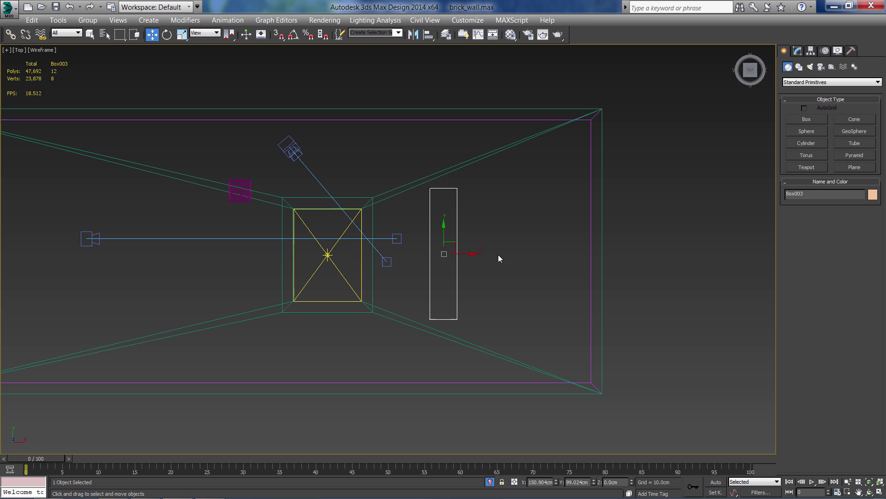
{"action": "scroll", "coordinate": [518, 252], "scroll_direction": "up", "scroll_amount": 2}
{"action": "left_click_drag", "start_coordinate": [503, 244], "coordinate": [443, 247]}
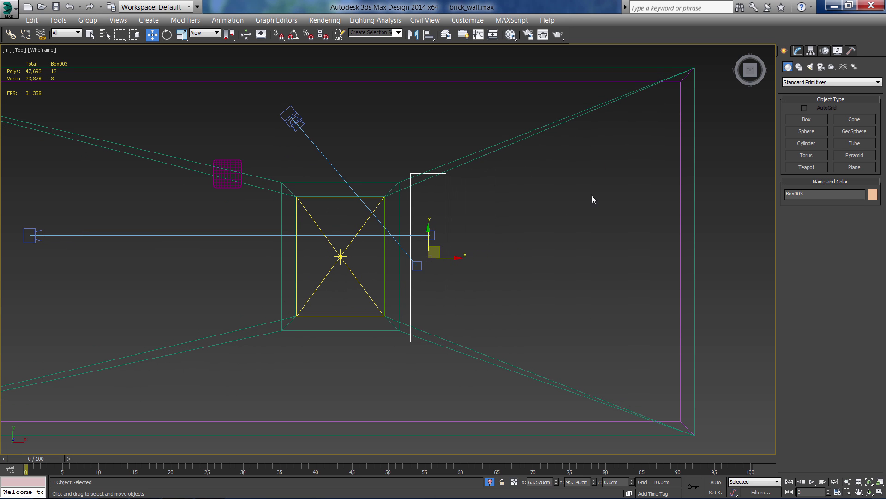
Set the box's width to 40 cm and its length to 240 cm.
{"action": "left_click", "coordinate": [797, 51]}
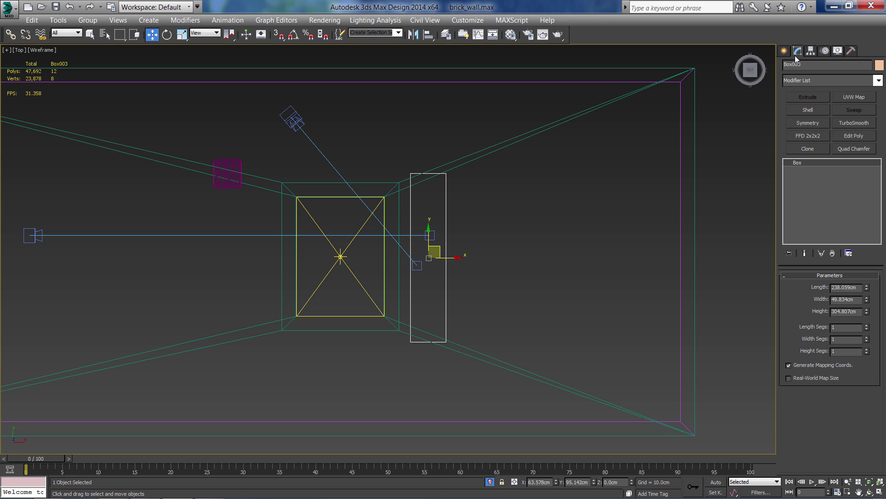
{"action": "double_click", "coordinate": [838, 299]}
{"action": "type", "text": "40"}
{"action": "key", "text": "Return"}
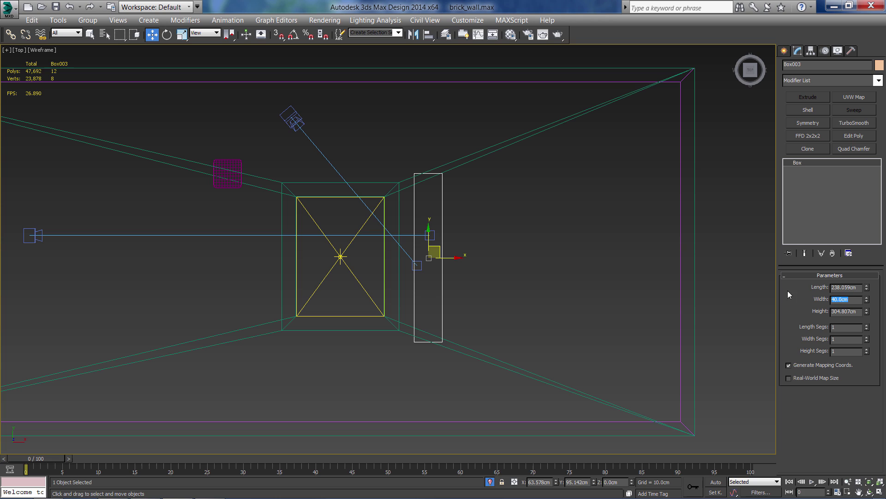
{"action": "left_click_drag", "start_coordinate": [856, 287], "coordinate": [807, 289]}
{"action": "type", "text": "240"}
{"action": "key", "text": "Return"}
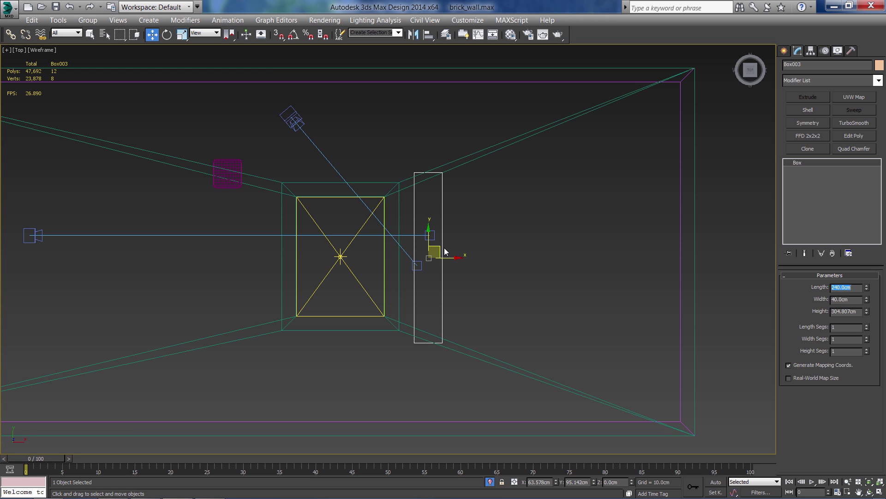
Nudge the box to about X 62 cm, Y 98 cm and return to the shaded perspective view.
{"action": "left_click_drag", "start_coordinate": [438, 249], "coordinate": [438, 247]}
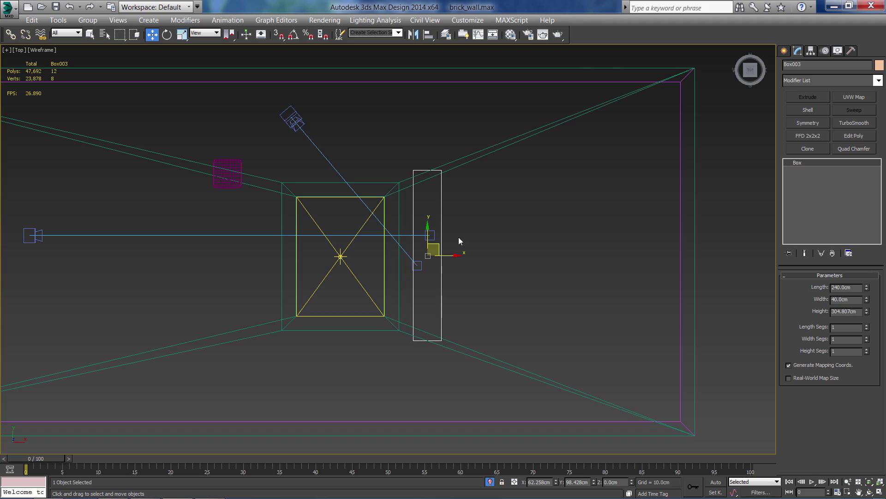
{"action": "key", "text": "p"}
{"action": "scroll", "coordinate": [458, 238], "scroll_direction": "up", "scroll_amount": 3}
{"action": "middle_click_drag", "start_coordinate": [458, 238], "coordinate": [458, 235], "text": "alt"}
{"action": "key", "text": "F3"}
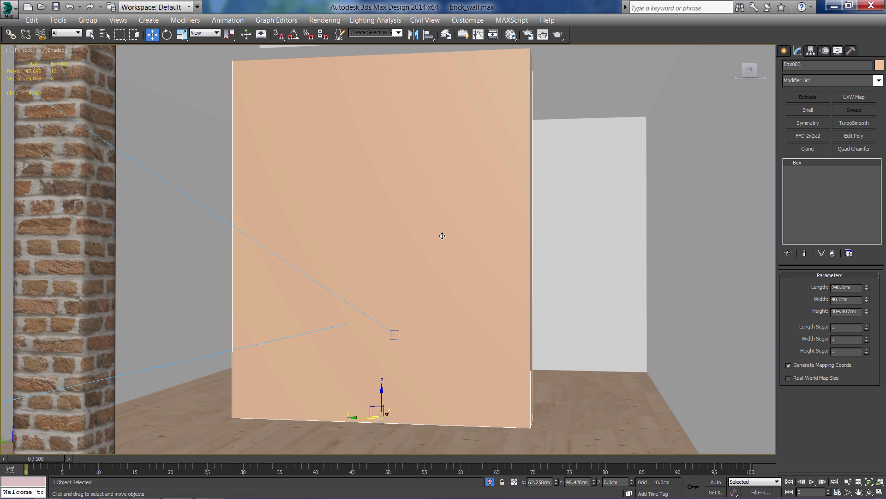
Assign the green VRayMtl Material #2 to the box and move the Material Editor beside it.
{"action": "key", "text": "m"}
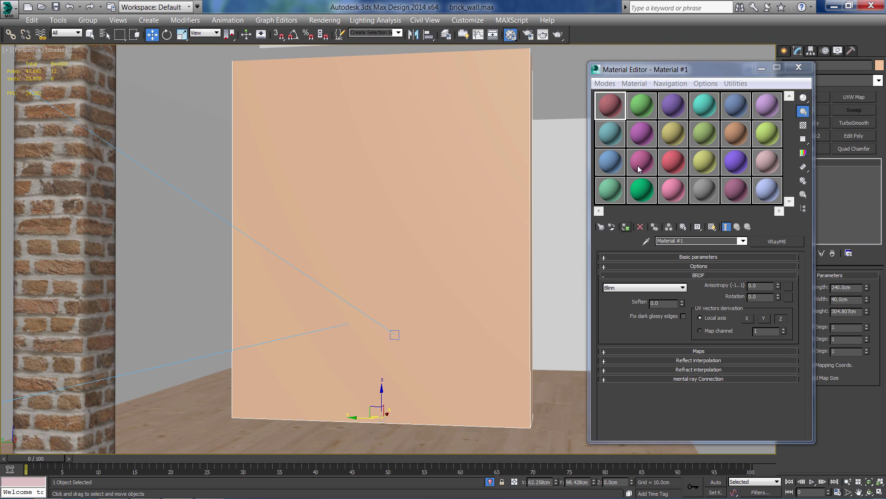
{"action": "left_click", "coordinate": [649, 105]}
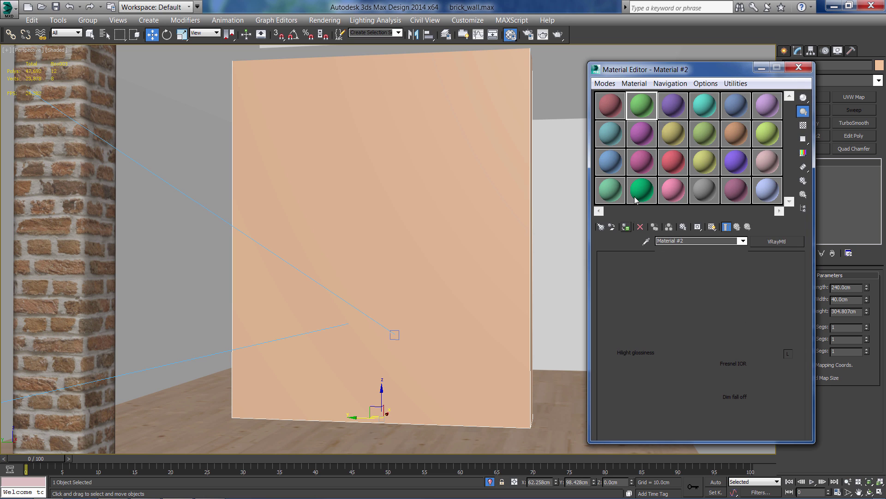
{"action": "left_click", "coordinate": [626, 227]}
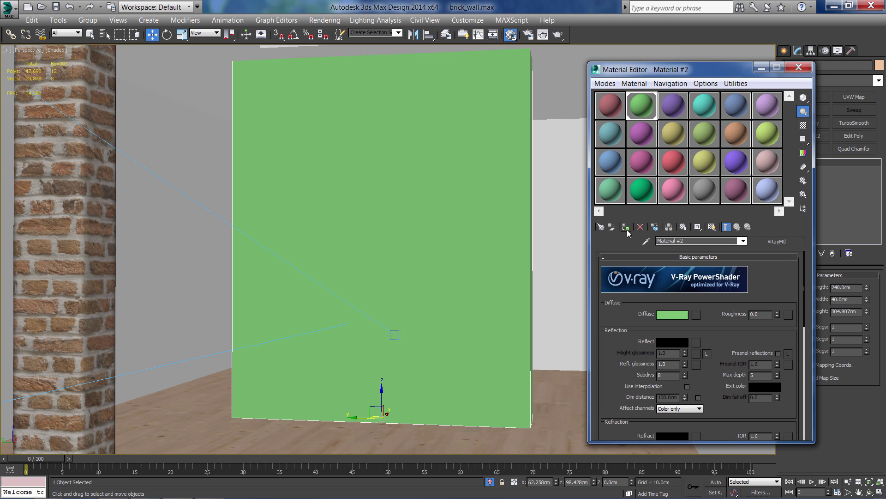
{"action": "left_click_drag", "start_coordinate": [688, 70], "coordinate": [578, 58]}
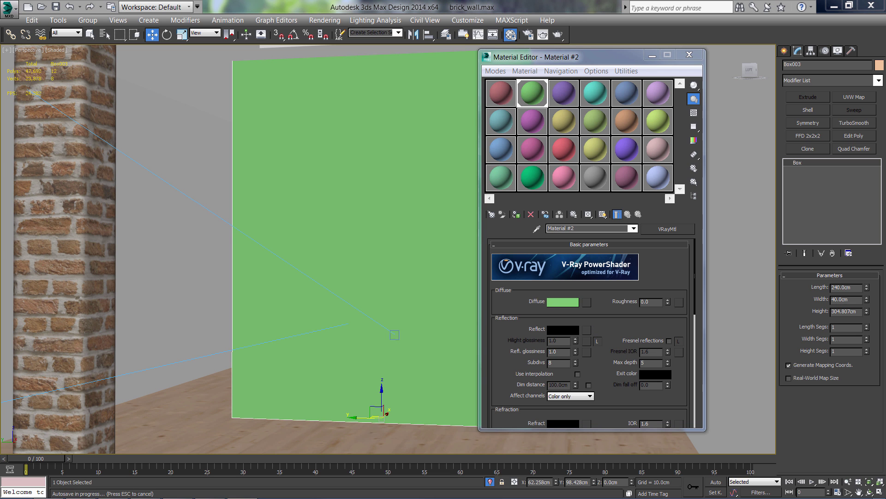
Switch to Windows Photo Viewer and review the brick wall textures from brick_wall_d.jpg through brick_wall_bump.jpg.
{"action": "left_click_drag", "start_coordinate": [0, 51], "coordinate": [347, 51]}
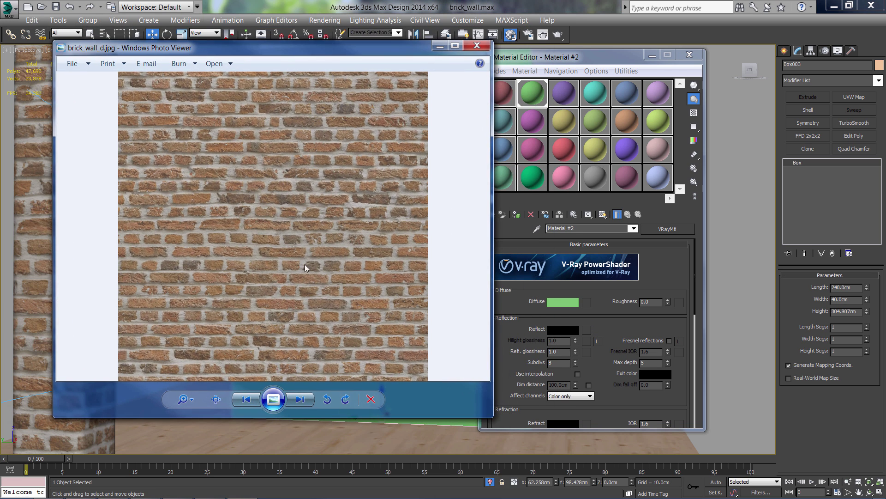
{"action": "left_click", "coordinate": [300, 400]}
{"action": "left_click", "coordinate": [302, 402]}
{"action": "left_click", "coordinate": [301, 400]}
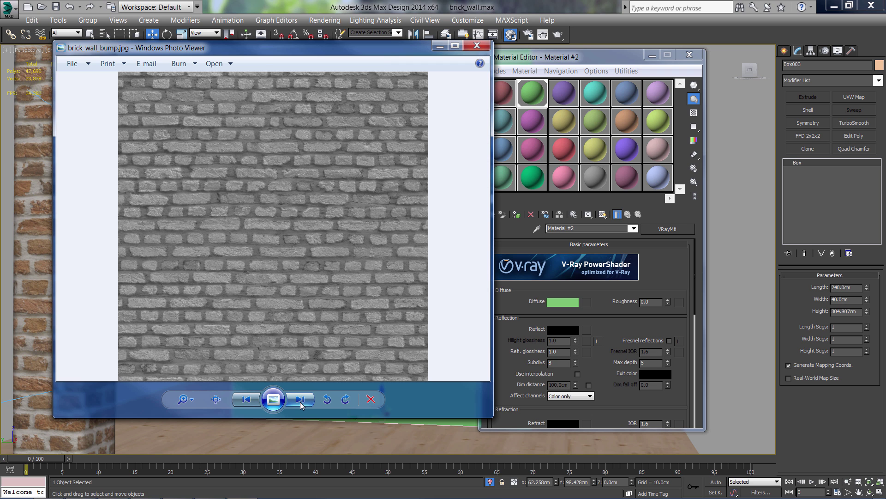
Minimize the photo viewer, apply brick_wall_d.jpg as Material #2's diffuse map and show the texture on the wall in the viewport.
{"action": "left_click", "coordinate": [300, 401]}
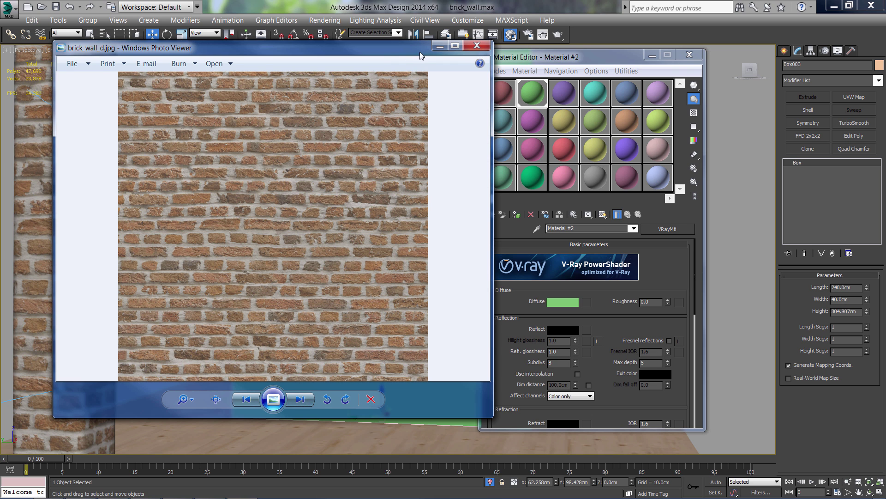
{"action": "left_click", "coordinate": [439, 46]}
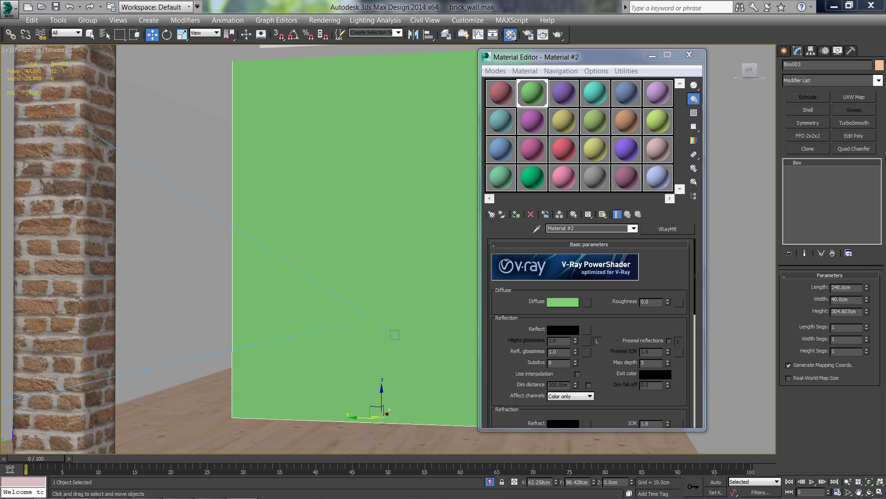
{"action": "left_click_drag", "start_coordinate": [149, 129], "coordinate": [587, 304]}
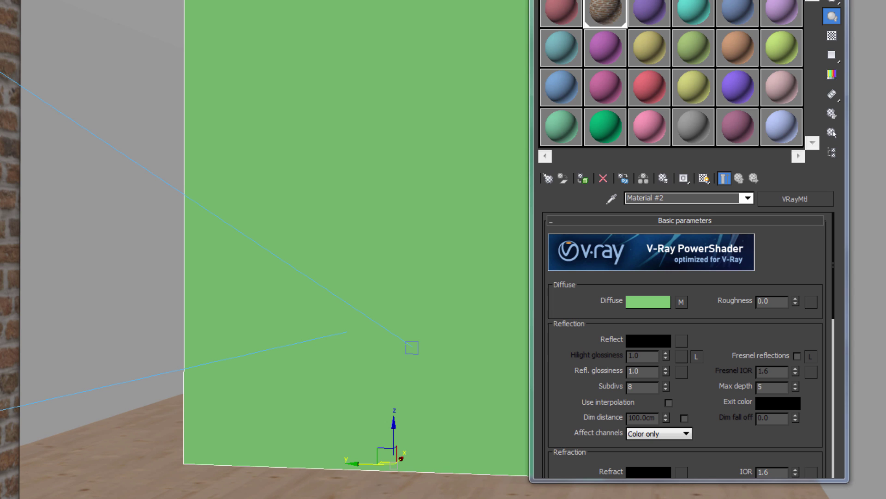
{"action": "left_click", "coordinate": [704, 180]}
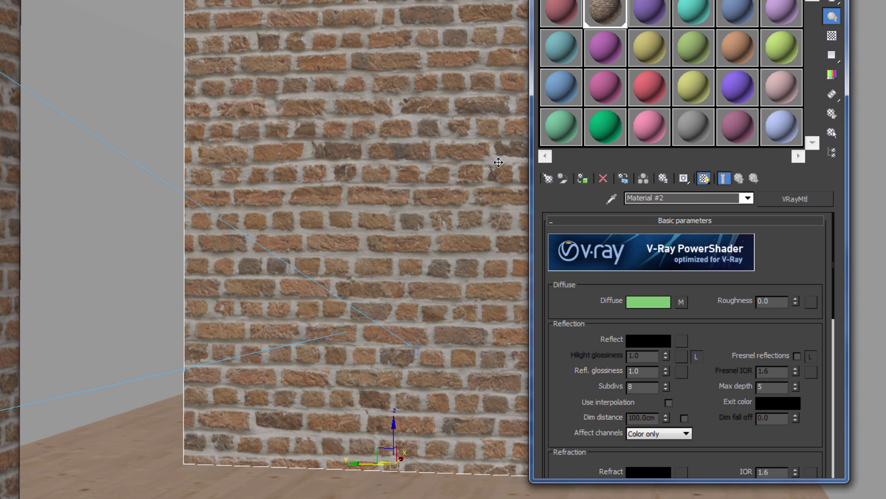
Apply brick_wall_reflect.jpg as the reflect map and open an enlarged material preview with a checkered background.
{"action": "left_click_drag", "start_coordinate": [701, 328], "coordinate": [696, 277]}
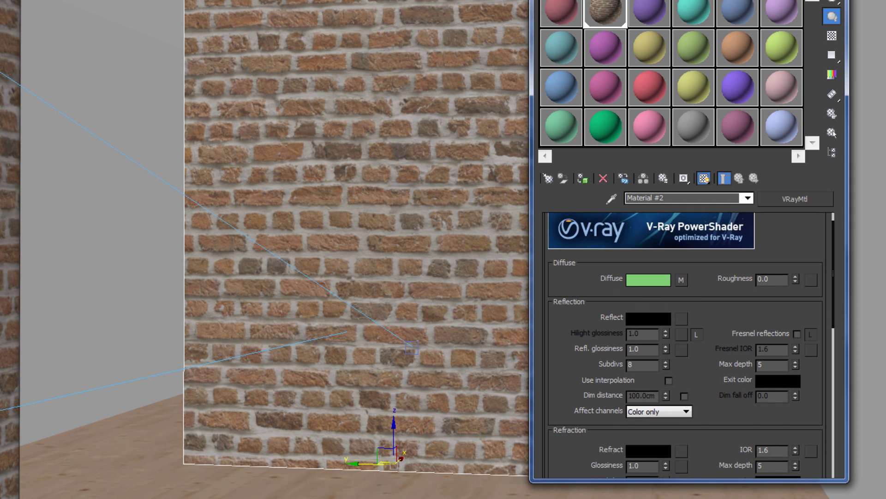
{"action": "left_click_drag", "start_coordinate": [314, 84], "coordinate": [705, 226]}
{"action": "double_click", "coordinate": [608, 16]}
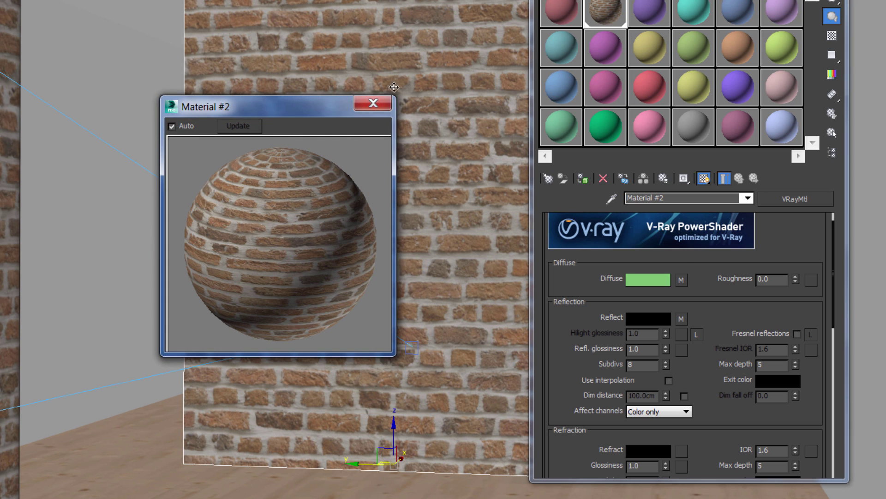
{"action": "left_click", "coordinate": [832, 35]}
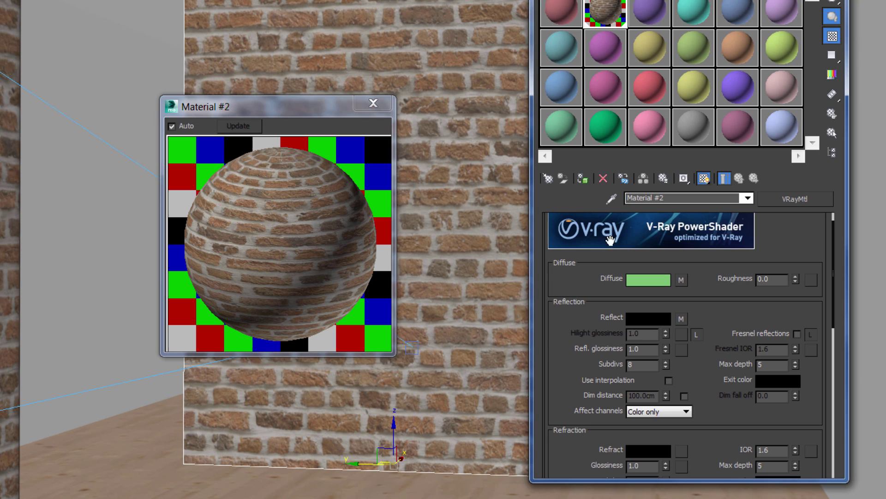
Enable Fresnel reflections with a Fresnel IOR of 2.0 and view the reflect map's bitmap image.
{"action": "left_click", "coordinate": [808, 334]}
{"action": "left_click_drag", "start_coordinate": [776, 350], "coordinate": [753, 354]}
{"action": "left_click", "coordinate": [682, 318]}
{"action": "left_click", "coordinate": [782, 435]}
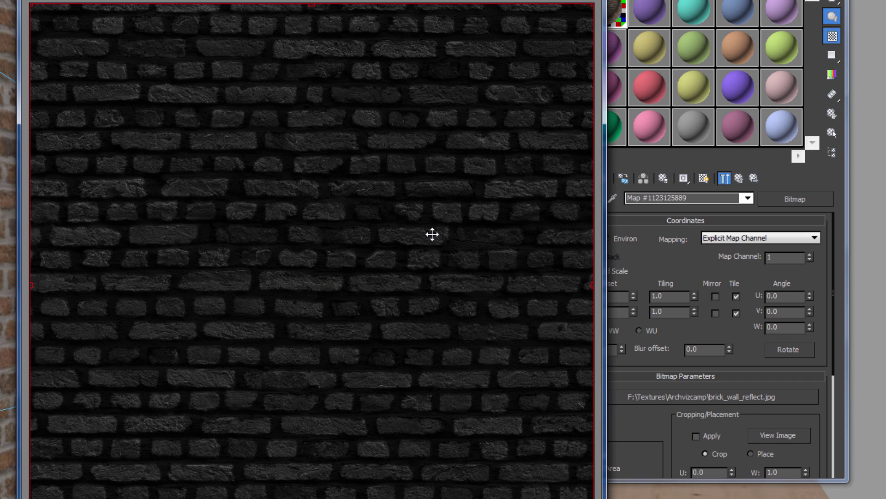
{"action": "left_click", "coordinate": [589, 1]}
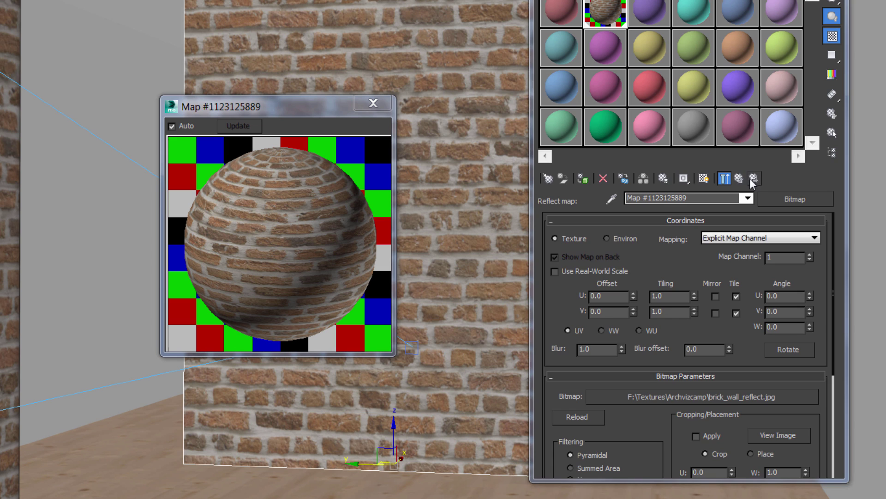
{"action": "left_click", "coordinate": [739, 179]}
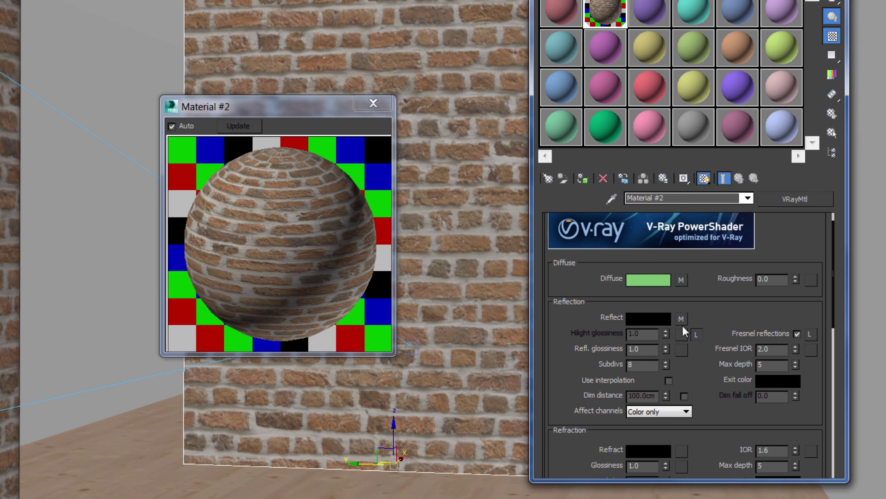
Copy the reflect map as an instance into the reflection glossiness slot and set the reflection glossiness to 0.65.
{"action": "left_click_drag", "start_coordinate": [685, 320], "coordinate": [681, 350]}
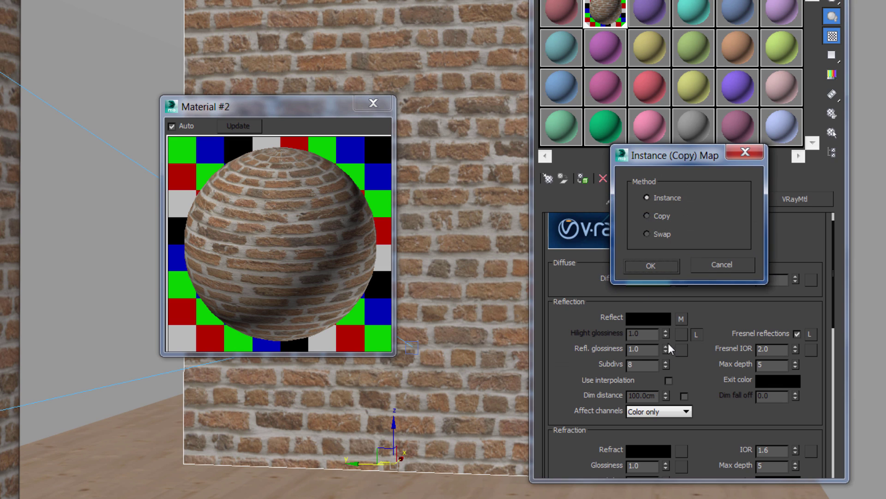
{"action": "left_click", "coordinate": [663, 267]}
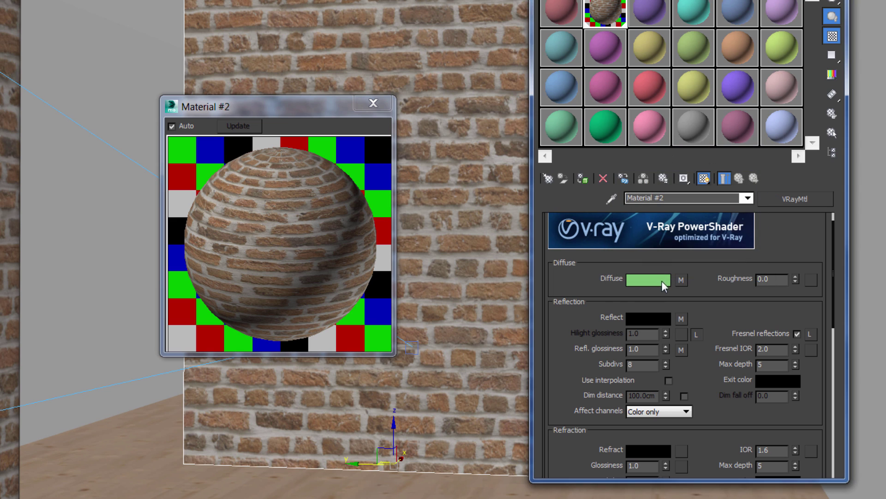
{"action": "left_click", "coordinate": [620, 349]}
{"action": "type", "text": ".65"}
{"action": "key", "text": "Return"}
Assign brick_wall_bump.jpg as Material #2's bump map, and close the material preview and the Material Editor.
{"action": "left_click_drag", "start_coordinate": [696, 369], "coordinate": [720, 170]}
{"action": "left_click_drag", "start_coordinate": [609, 341], "coordinate": [635, 155]}
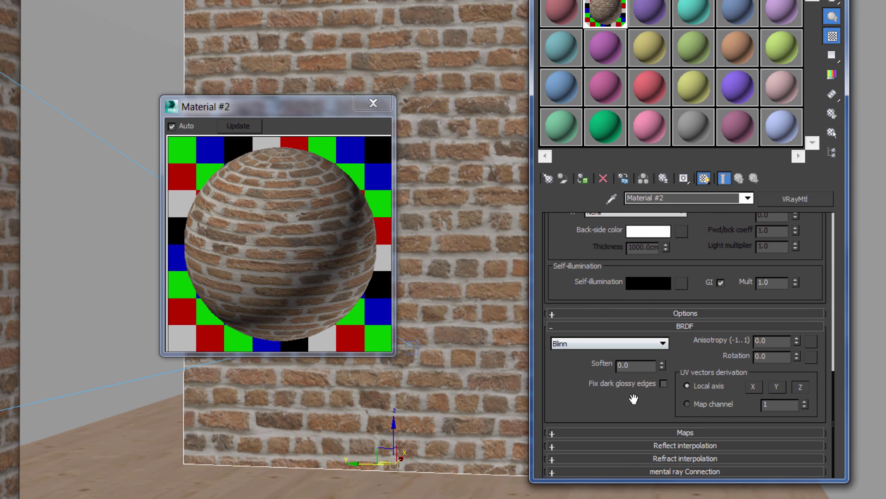
{"action": "left_click", "coordinate": [699, 431]}
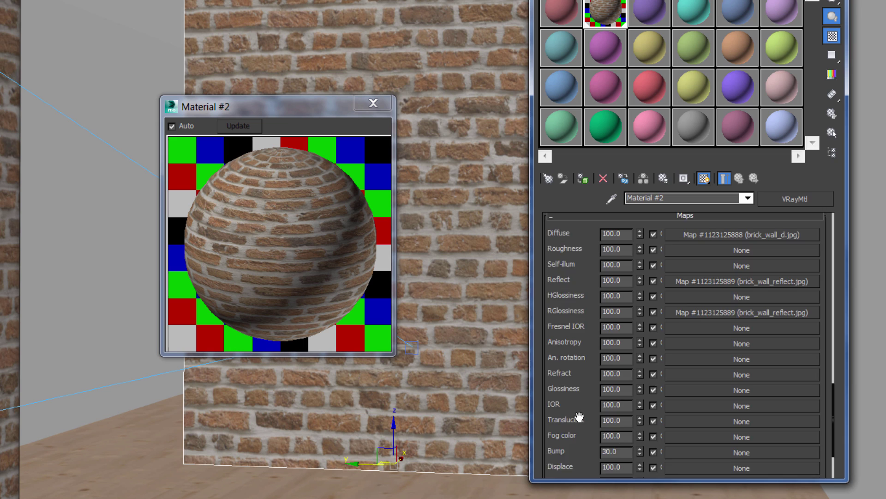
{"action": "left_click_drag", "start_coordinate": [580, 417], "coordinate": [600, 348]}
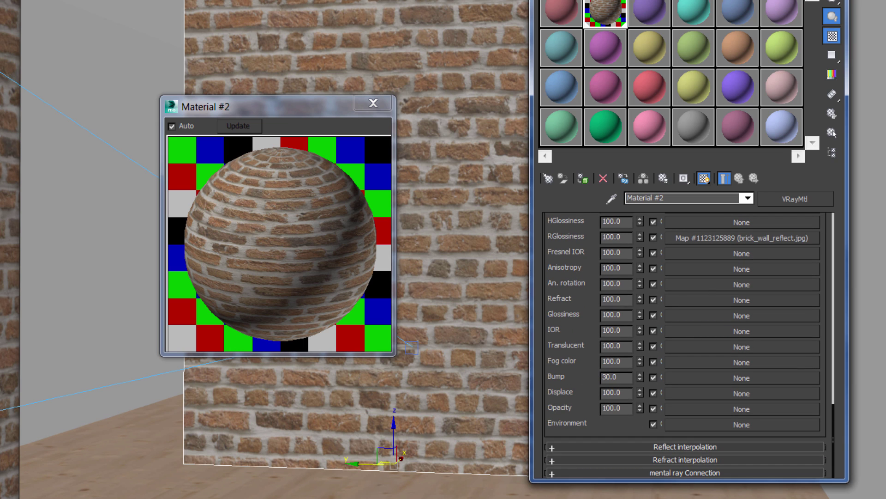
{"action": "left_click_drag", "start_coordinate": [767, 238], "coordinate": [771, 273]}
{"action": "left_click_drag", "start_coordinate": [713, 382], "coordinate": [713, 381]}
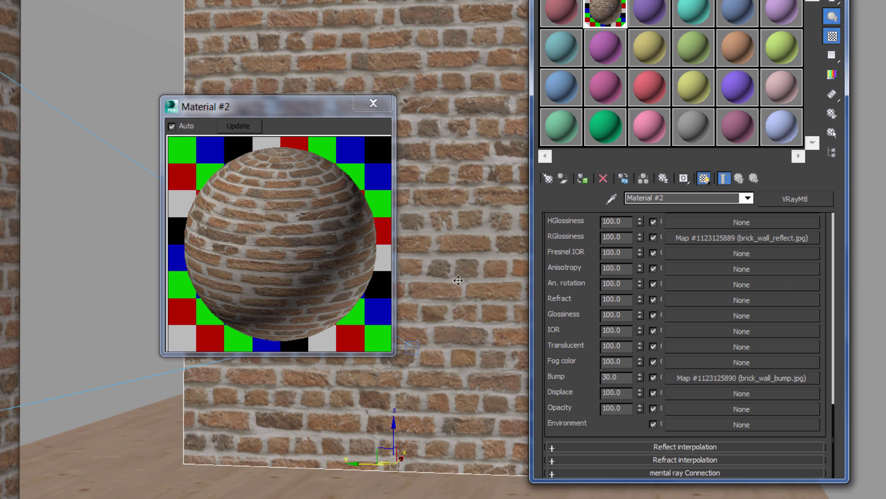
{"action": "left_click", "coordinate": [379, 103]}
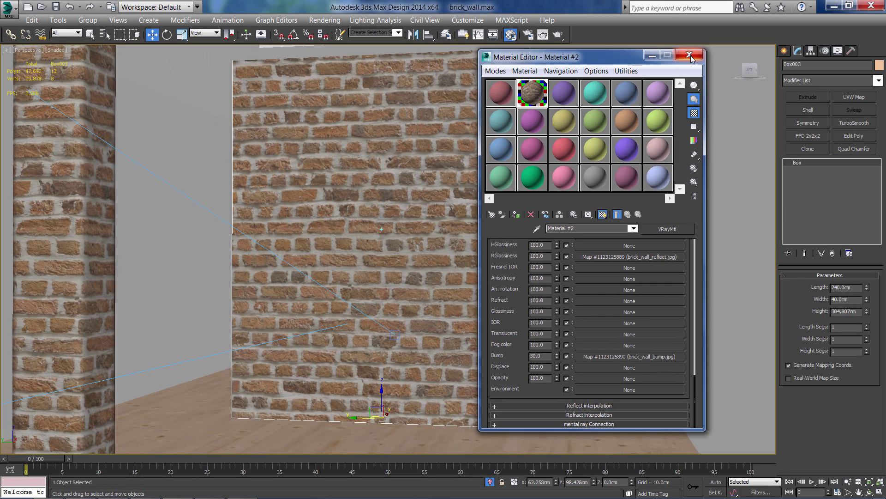
{"action": "left_click", "coordinate": [690, 56]}
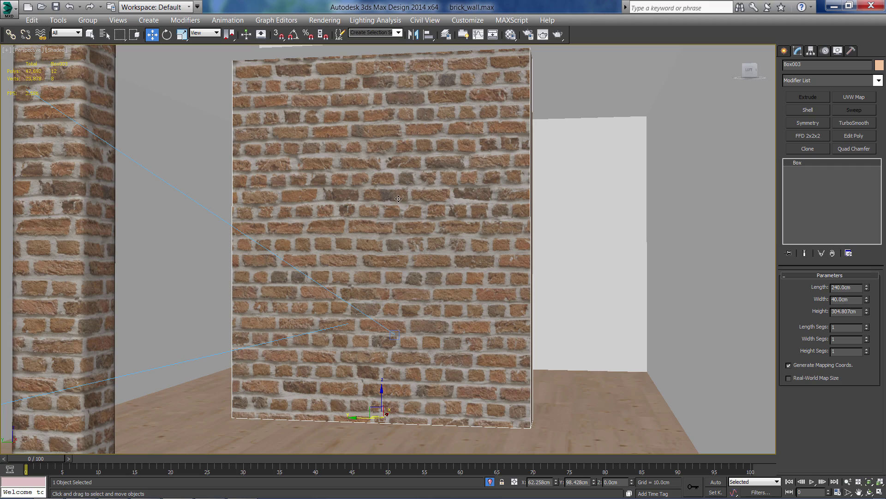
Create a box with AutoGrid over one brick on the wall's face, about 26 cm wide, 9 cm long and 2.6 cm high.
{"action": "key", "text": "z"}
{"action": "scroll", "coordinate": [366, 281], "scroll_direction": "up", "scroll_amount": 5}
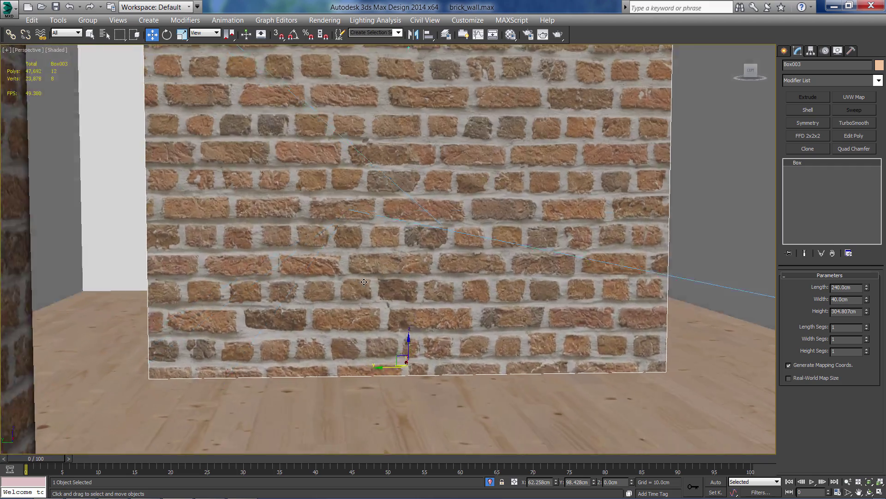
{"action": "middle_click_drag", "start_coordinate": [365, 281], "coordinate": [619, 163], "text": "alt"}
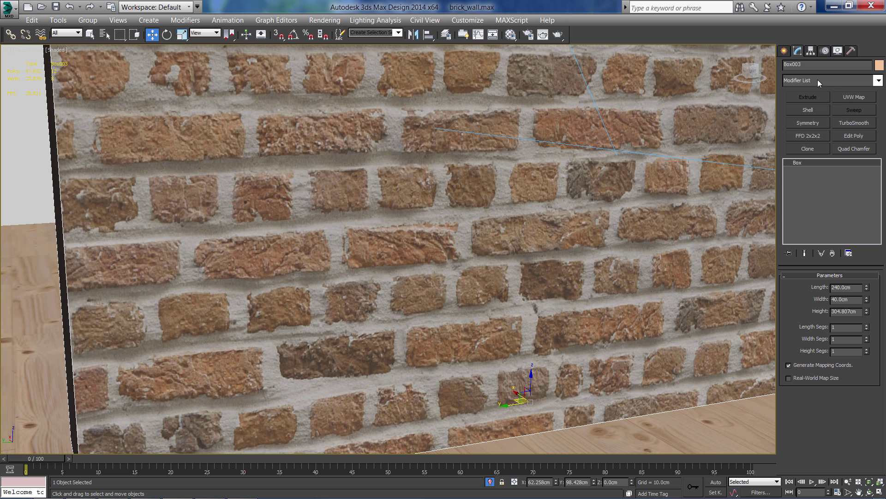
{"action": "left_click", "coordinate": [784, 50]}
{"action": "left_click", "coordinate": [806, 119]}
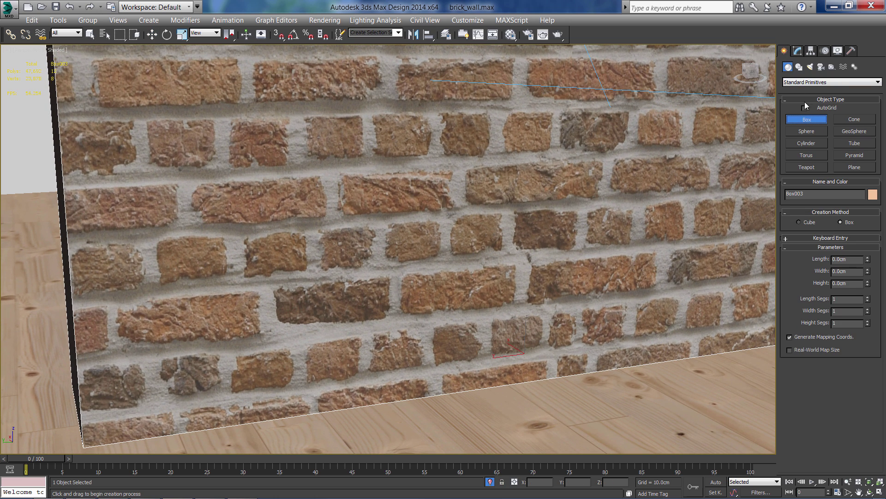
{"action": "left_click", "coordinate": [823, 109]}
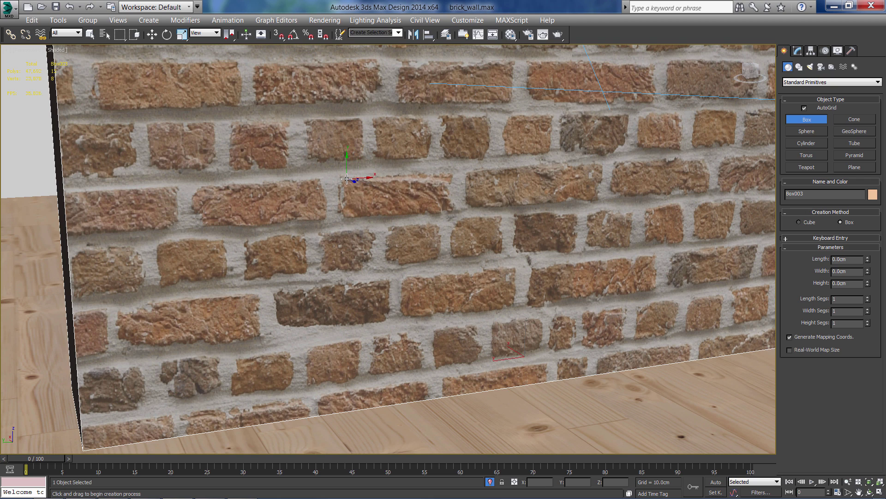
{"action": "left_click_drag", "start_coordinate": [348, 179], "coordinate": [461, 213]}
{"action": "left_click", "coordinate": [463, 214]}
{"action": "middle_click_drag", "start_coordinate": [472, 213], "coordinate": [554, 204], "text": "alt"}
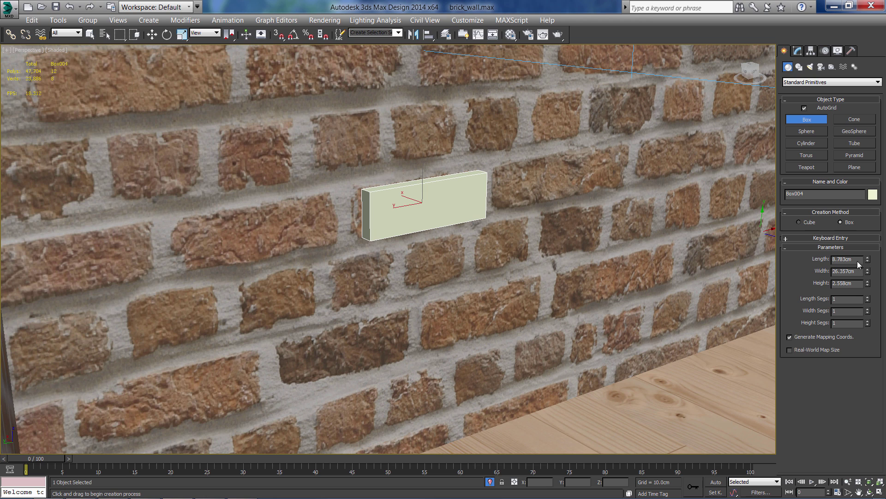
Set the small reference box's length to 7 cm and adjust its width.
{"action": "left_click_drag", "start_coordinate": [867, 260], "coordinate": [829, 261]}
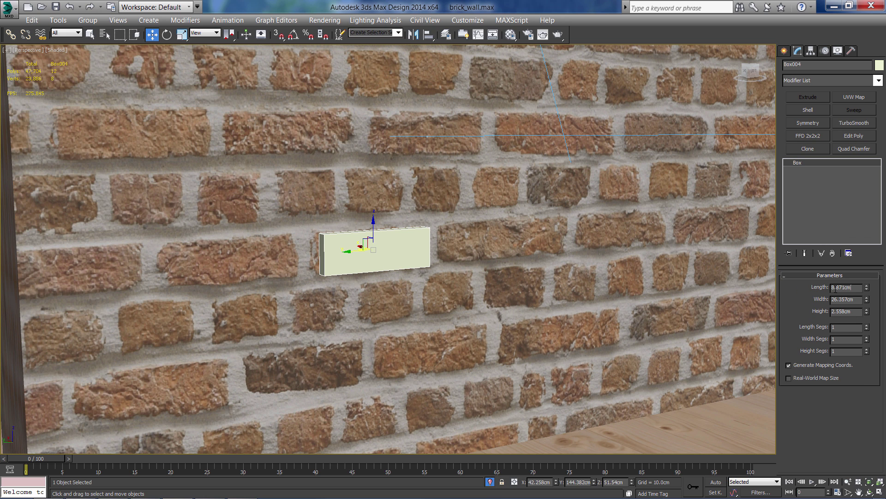
{"action": "type", "text": "7"}
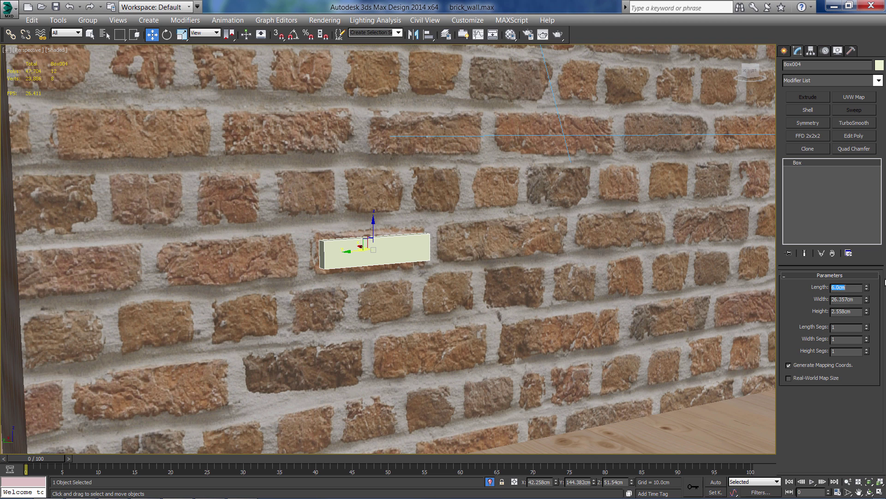
{"action": "key", "text": "Return"}
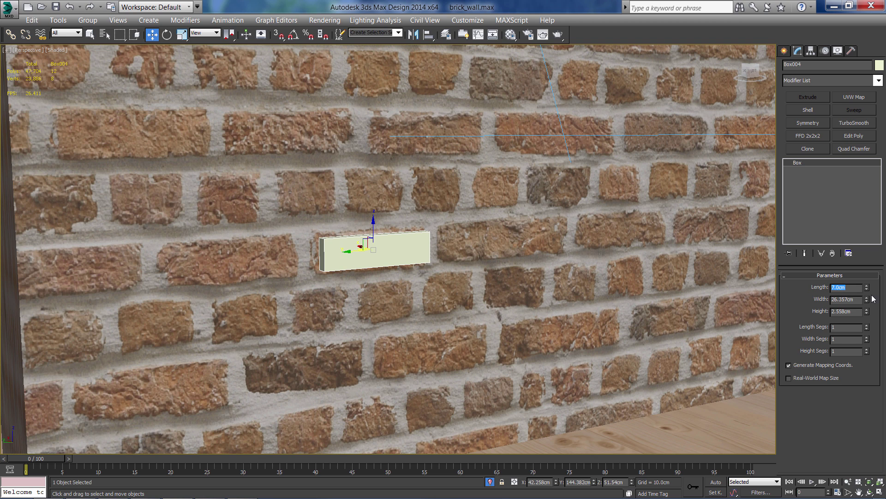
{"action": "mouse_move", "coordinate": [861, 300]}
{"action": "left_mouse_down"}
{"action": "mouse_move", "coordinate": [830, 300]}
{"action": "mouse_move", "coordinate": [870, 305]}
{"action": "left_mouse_up"}
Select the brick wall and add a UVW Map modifier with Box mapping.
{"action": "middle_click_drag", "start_coordinate": [333, 299], "coordinate": [353, 162], "text": "alt"}
{"action": "scroll", "coordinate": [379, 253], "scroll_direction": "up", "scroll_amount": 3}
{"action": "left_click", "coordinate": [360, 162]}
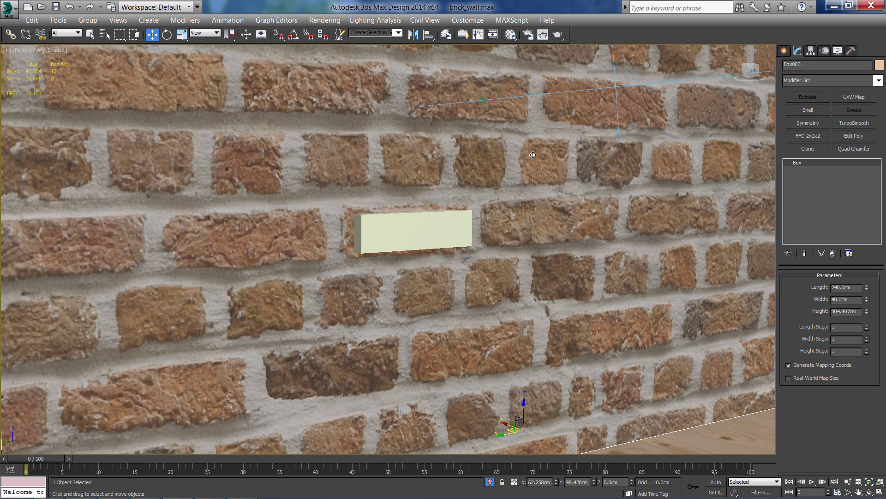
{"action": "left_click", "coordinate": [854, 97]}
{"action": "key", "text": "z"}
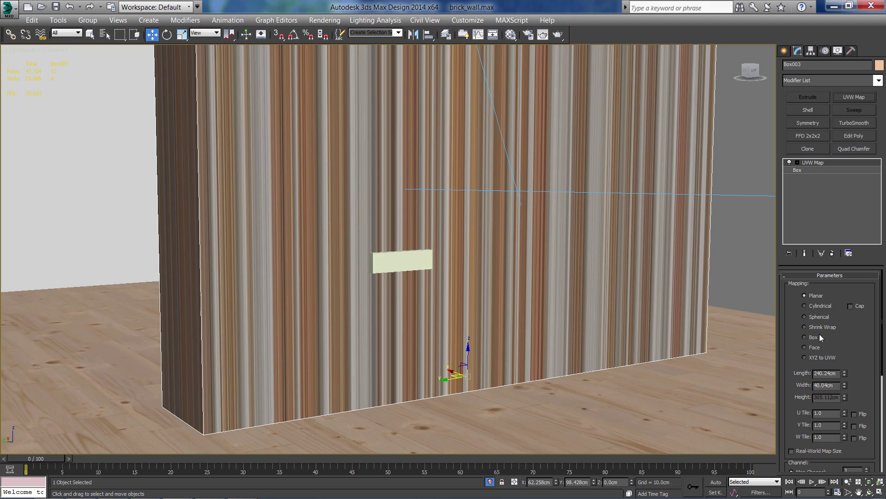
{"action": "left_click", "coordinate": [819, 337]}
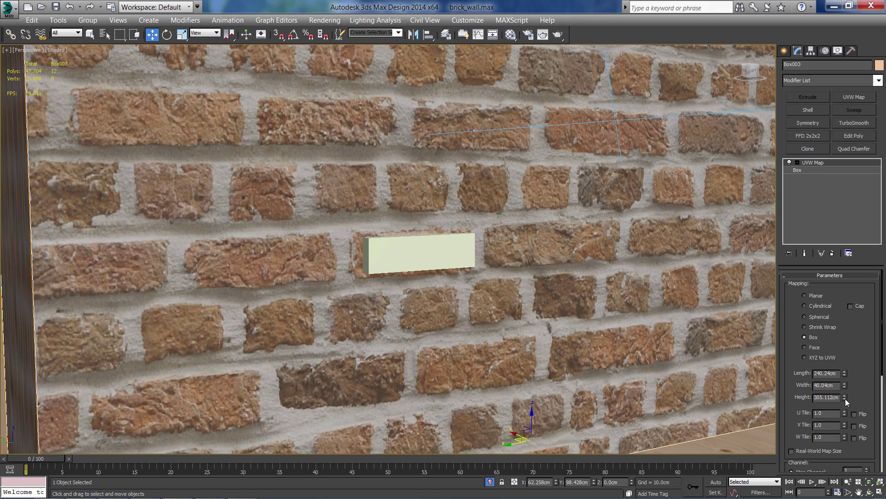
Set the UVW Map's height, width and length to 240 cm each.
{"action": "left_click_drag", "start_coordinate": [846, 398], "coordinate": [850, 408]}
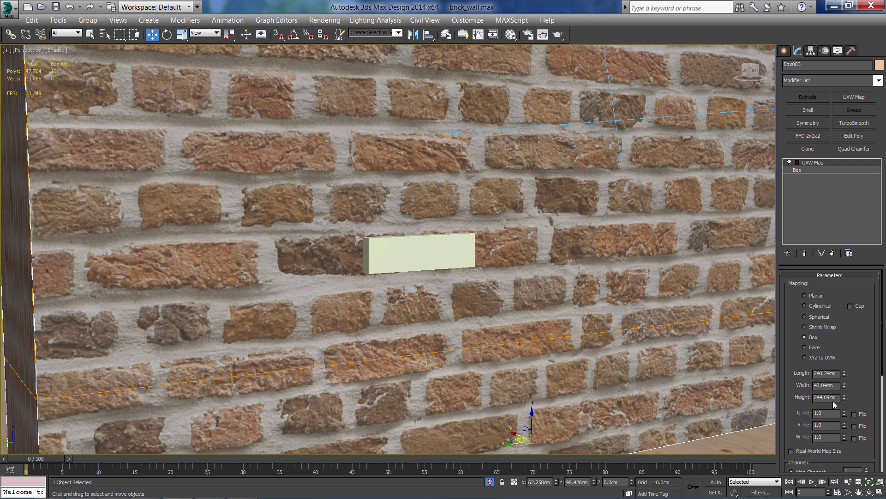
{"action": "double_click", "coordinate": [834, 400]}
{"action": "type", "text": "240"}
{"action": "key", "text": "Return"}
{"action": "left_click_drag", "start_coordinate": [834, 386], "coordinate": [808, 378]}
{"action": "double_click", "coordinate": [819, 386]}
{"action": "type", "text": "240"}
{"action": "key", "text": "Return"}
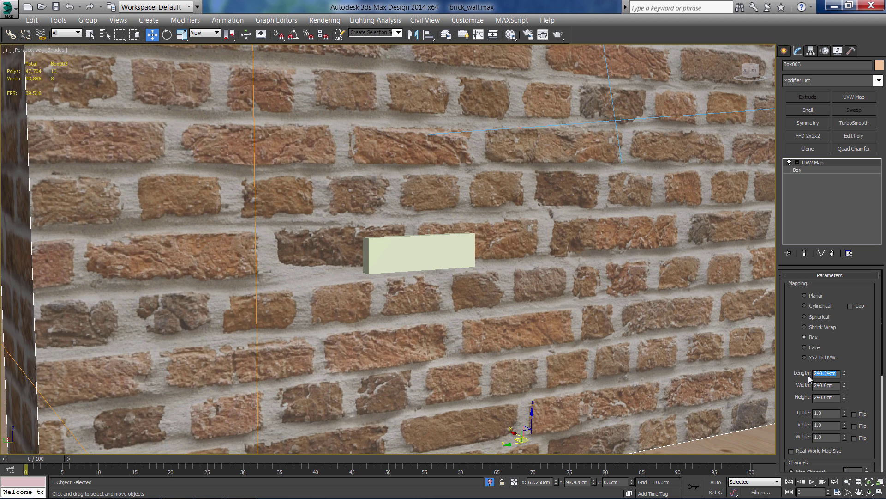
{"action": "type", "text": "240"}
{"action": "key", "text": "Return"}
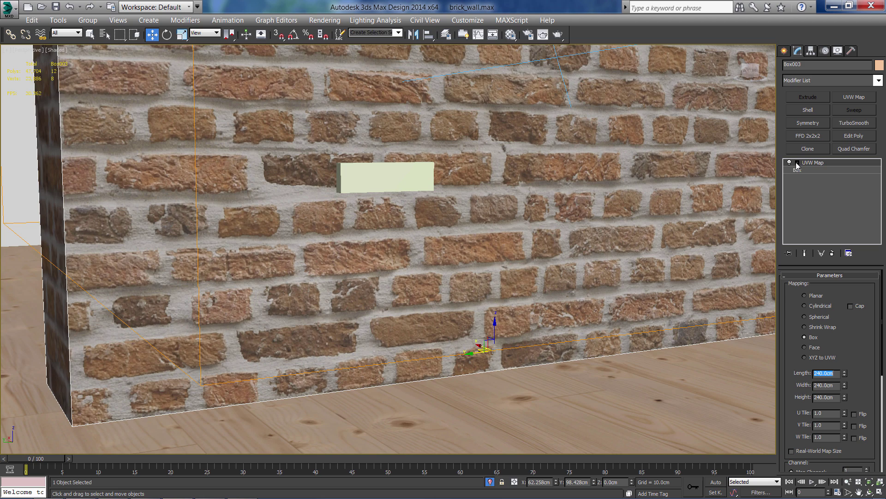
Raise the wall's UVW Map gizmo to a Z position of about 154 cm, checking the brick rows against the floor.
{"action": "left_click", "coordinate": [798, 163]}
{"action": "scroll", "coordinate": [445, 339], "scroll_direction": "up", "scroll_amount": 5}
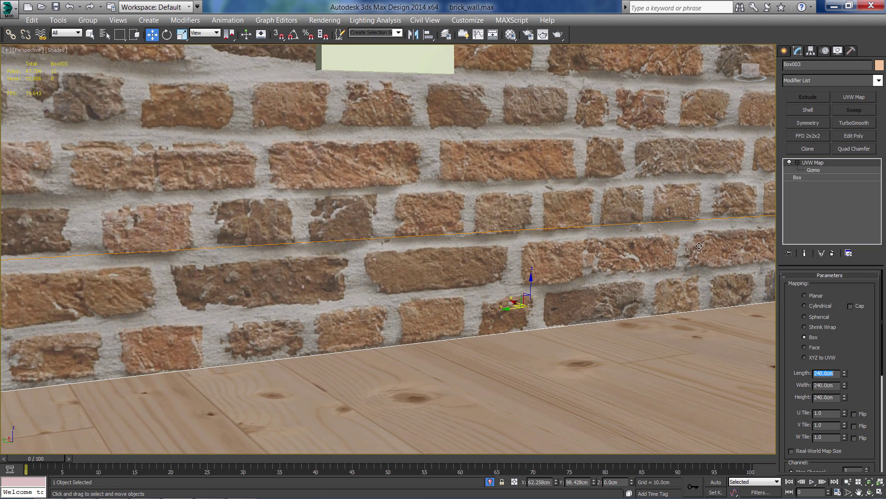
{"action": "left_click", "coordinate": [814, 169]}
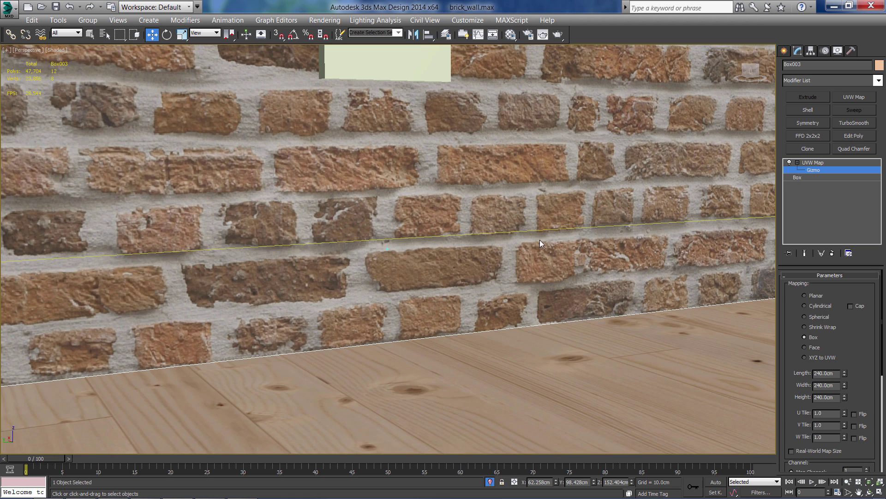
{"action": "scroll", "coordinate": [539, 240], "scroll_direction": "down", "scroll_amount": 2}
{"action": "mouse_move", "coordinate": [633, 480]}
{"action": "left_mouse_down"}
{"action": "mouse_move", "coordinate": [638, 457]}
{"action": "mouse_move", "coordinate": [641, 472]}
{"action": "left_mouse_up"}
{"action": "scroll", "coordinate": [638, 447], "scroll_direction": "down", "scroll_amount": 10}
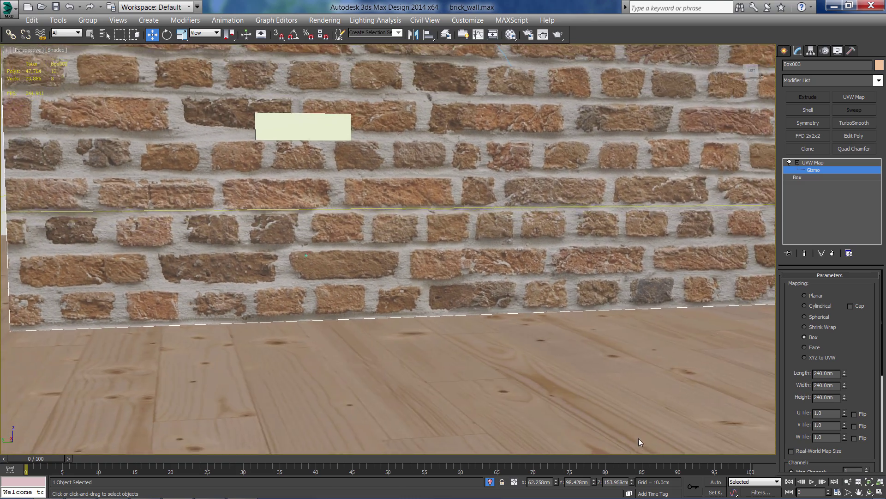
Leave the wall's UVW Map gizmo editing and delete the small reference box in front of the bricks.
{"action": "scroll", "coordinate": [634, 430], "scroll_direction": "up", "scroll_amount": 8}
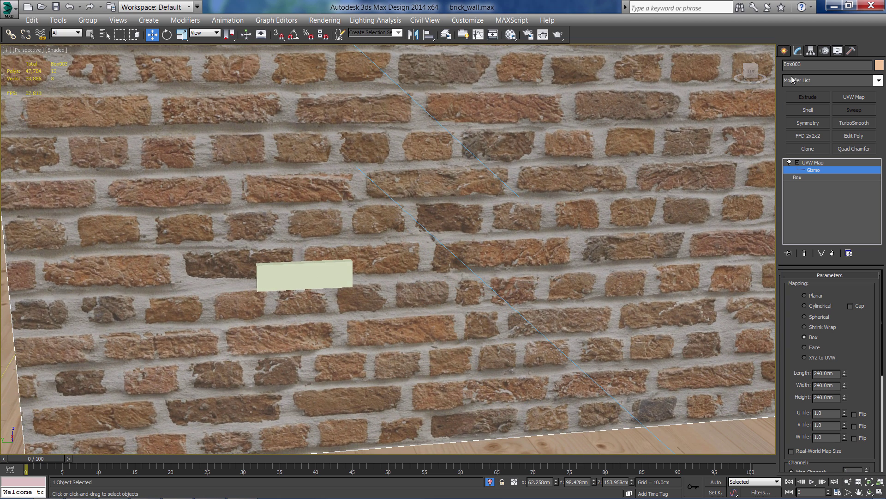
{"action": "left_click", "coordinate": [788, 52]}
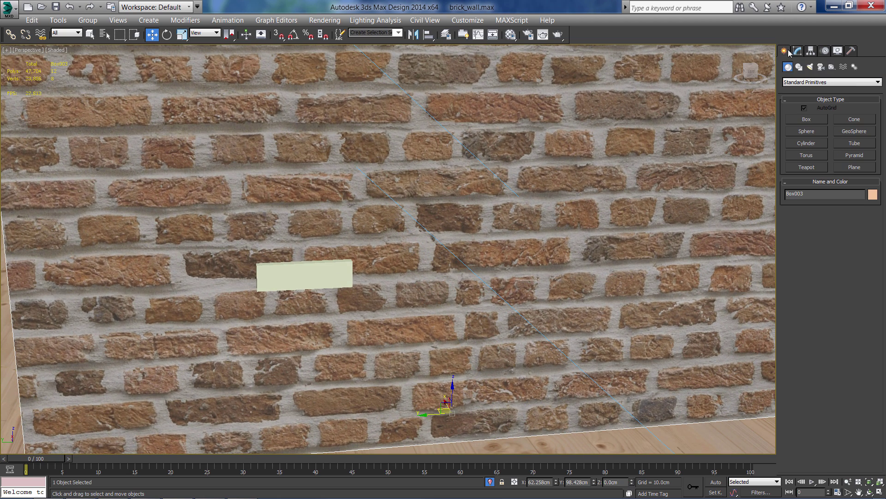
{"action": "left_click", "coordinate": [348, 271]}
{"action": "key", "text": "Delete"}
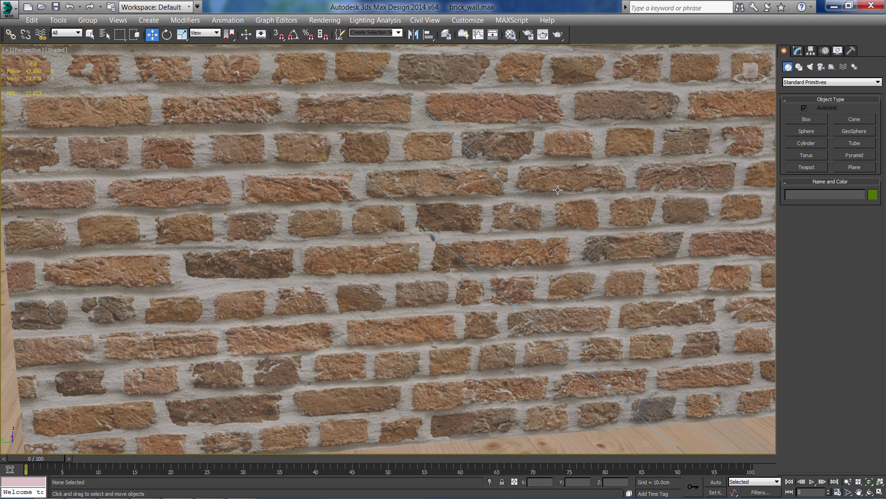
Show the scene through VRayPhysicalCamera002 and render the view.
{"action": "key", "text": "c"}
{"action": "double_click", "coordinate": [430, 177]}
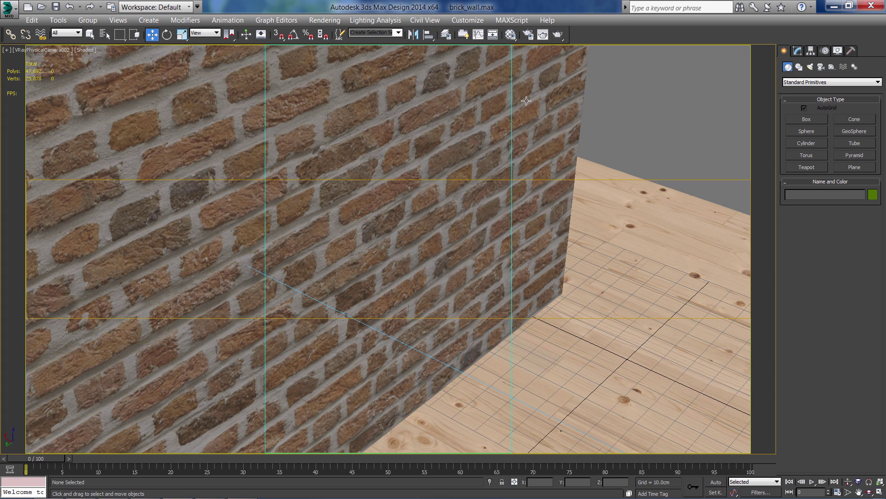
{"action": "left_click", "coordinate": [557, 35]}
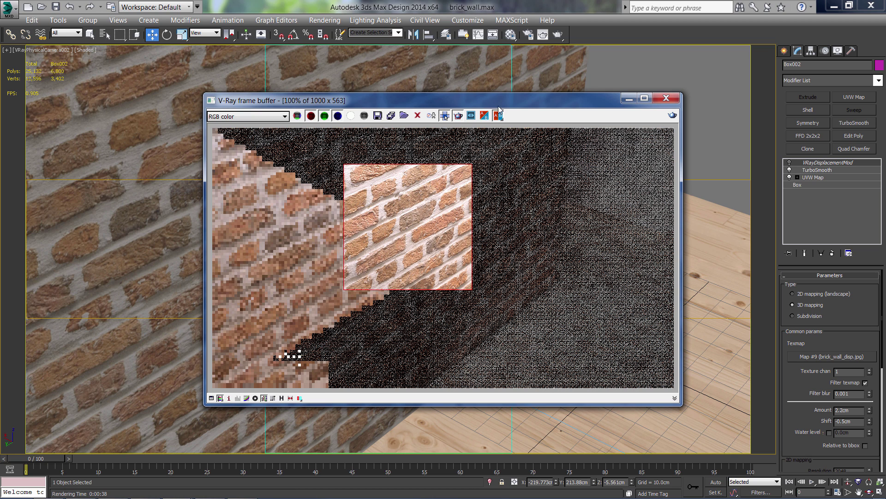
Open the brick material's diffuse bitmap and its Blur value for editing, and return to the material's map list.
{"action": "left_click", "coordinate": [511, 35]}
{"action": "key", "text": "m"}
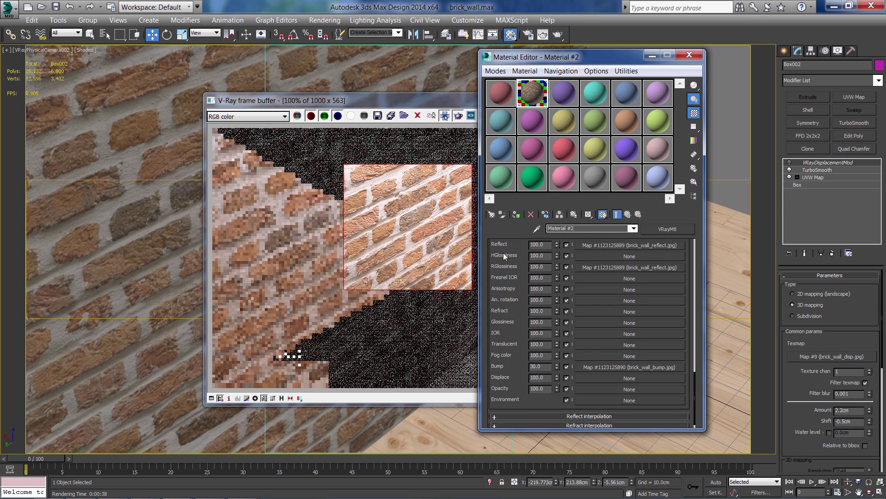
{"action": "scroll", "coordinate": [505, 257], "scroll_direction": "up", "scroll_amount": 3}
{"action": "left_click", "coordinate": [600, 270]}
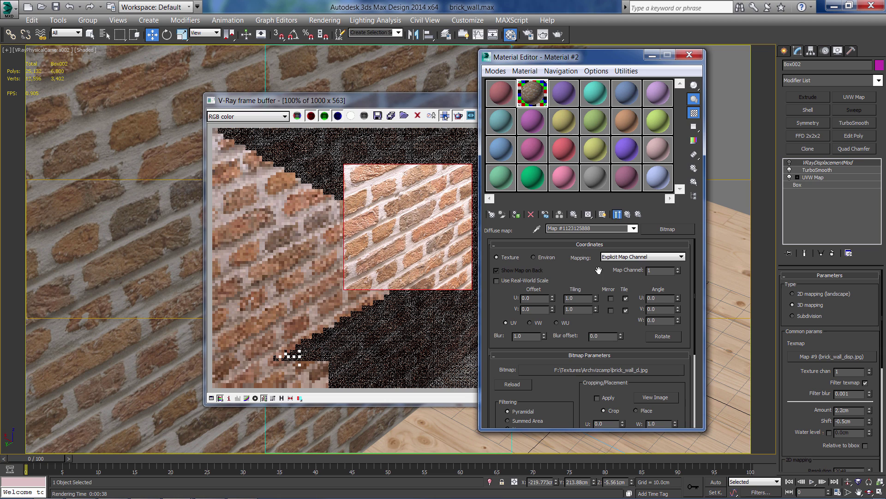
{"action": "double_click", "coordinate": [512, 338]}
{"action": "left_click", "coordinate": [627, 215]}
{"action": "left_click", "coordinate": [627, 215]}
Set the Blur of the brick material's bump bitmap, brick_wall_bump.jpg, to 0.1.
{"action": "scroll", "coordinate": [532, 272], "scroll_direction": "down", "scroll_amount": 5}
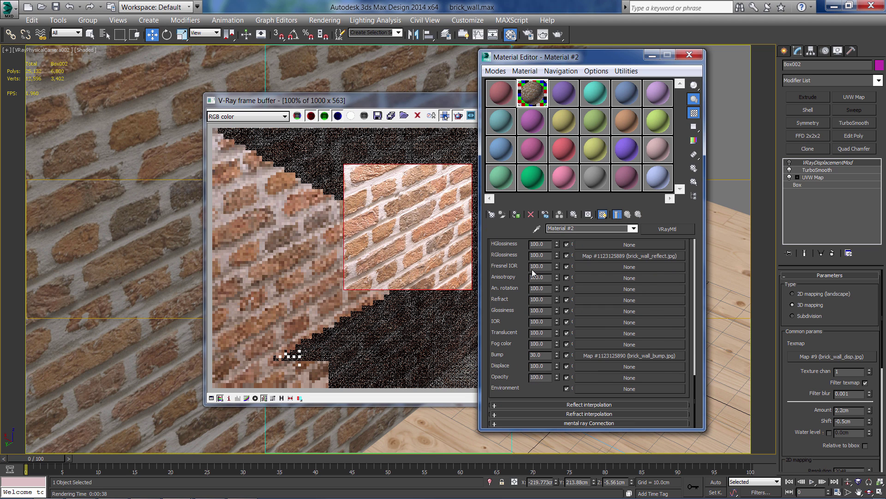
{"action": "right_click", "coordinate": [583, 356]}
{"action": "left_click", "coordinate": [583, 355]}
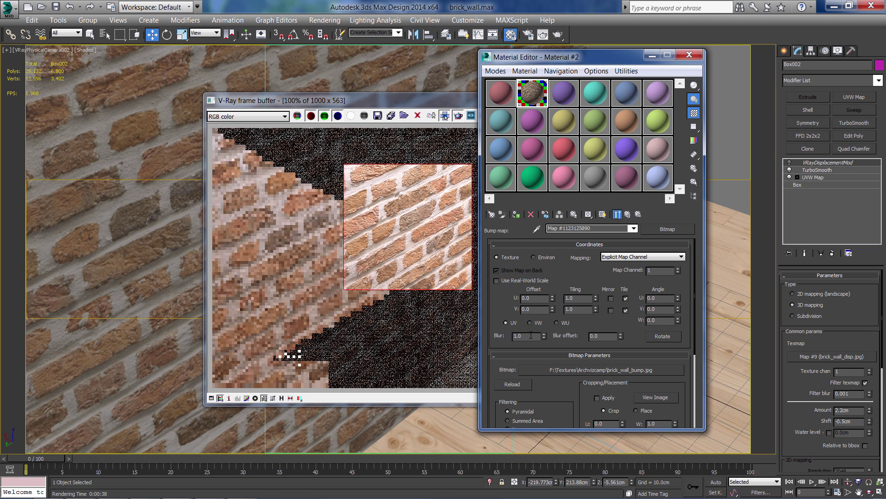
{"action": "left_click_drag", "start_coordinate": [512, 338], "coordinate": [512, 339]}
{"action": "type", "text": "0.1"}
{"action": "key", "text": "Return"}
{"action": "left_click", "coordinate": [627, 214]}
Set the brick material's Bump amount to 20 and put the Material Editor away.
{"action": "double_click", "coordinate": [538, 354]}
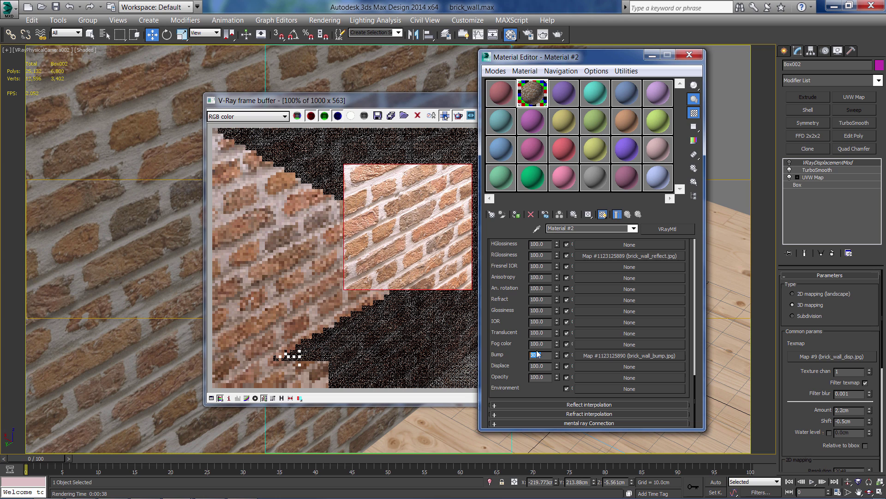
{"action": "type", "text": "20"}
{"action": "key", "text": "Return"}
{"action": "left_click", "coordinate": [651, 56]}
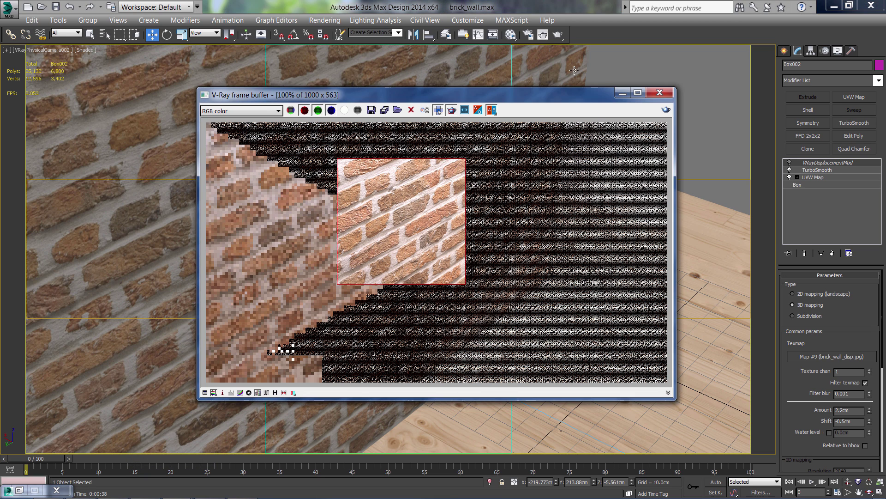
Select the brick wall box and add a VRayDisplacementMod modifier above its UVW Map.
{"action": "left_click", "coordinate": [574, 69]}
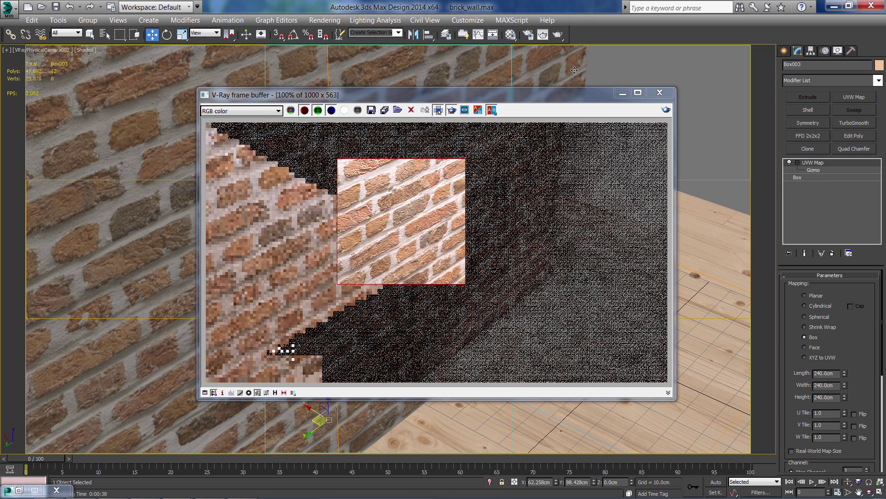
{"action": "left_click", "coordinate": [841, 80]}
{"action": "left_click_drag", "start_coordinate": [882, 110], "coordinate": [873, 342]}
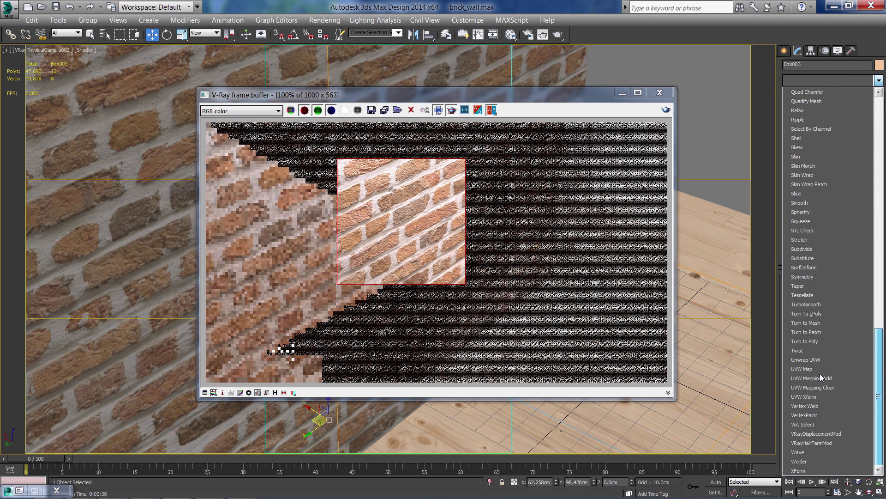
{"action": "left_click", "coordinate": [838, 434]}
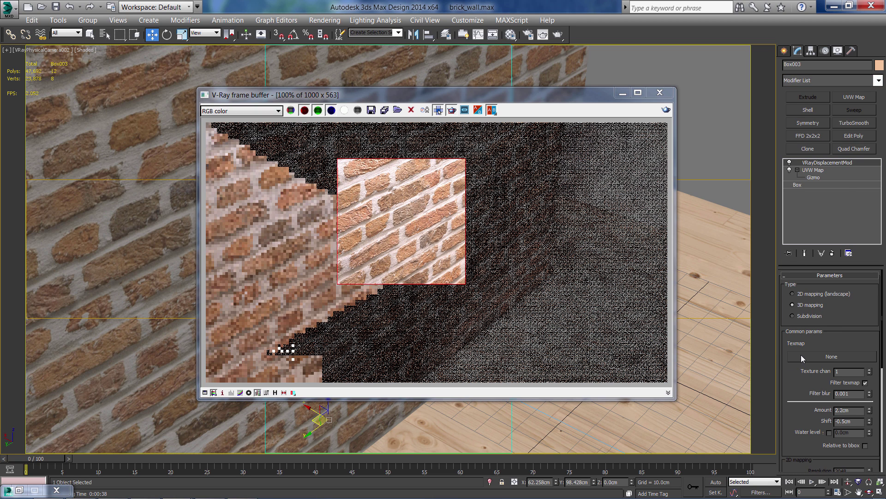
View the brick_wall_disp.jpg texture and assign it as the displacement modifier's texmap.
{"action": "left_click_drag", "start_coordinate": [801, 342], "coordinate": [799, 297]}
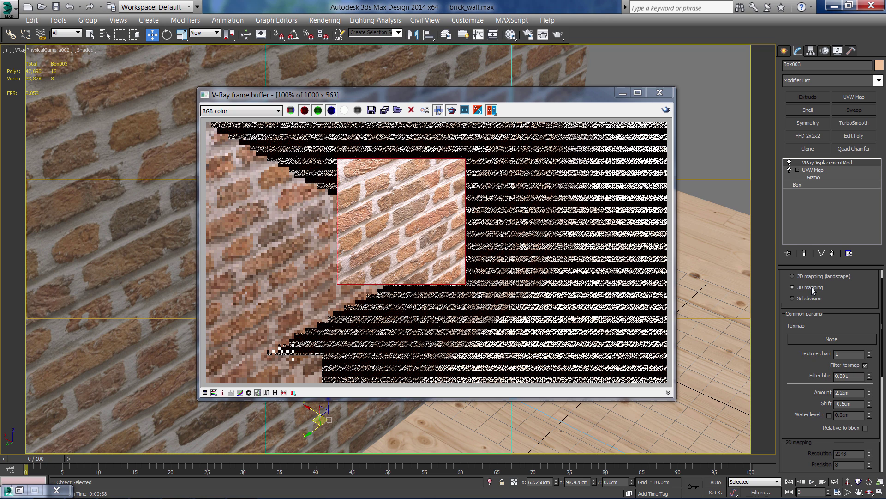
{"action": "left_click_drag", "start_coordinate": [801, 370], "coordinate": [802, 334]}
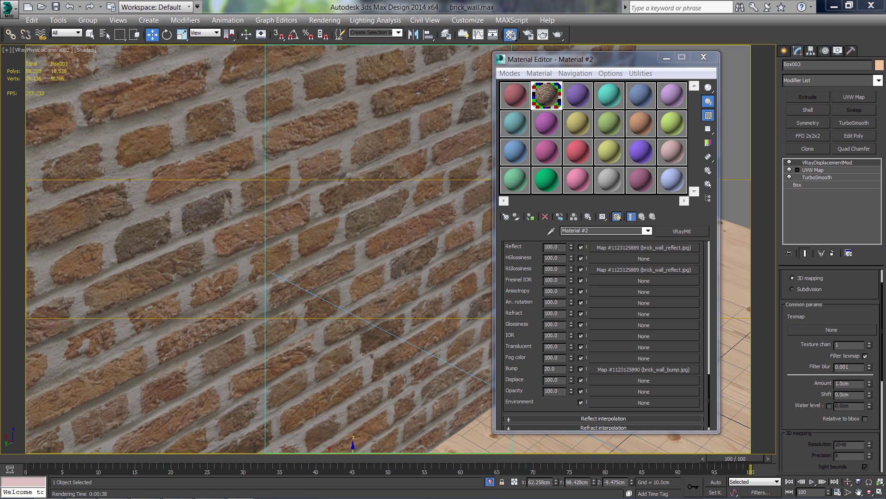
{"action": "left_click_drag", "start_coordinate": [0, 37], "coordinate": [439, 66]}
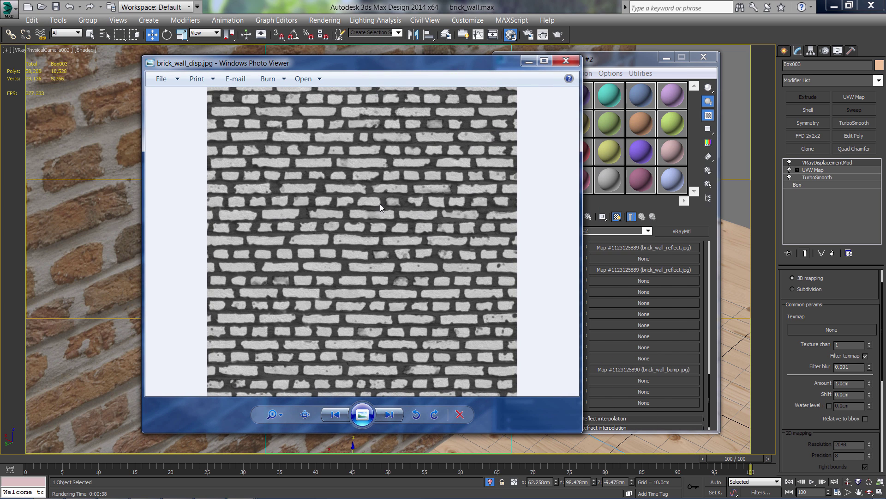
{"action": "left_click", "coordinate": [567, 62]}
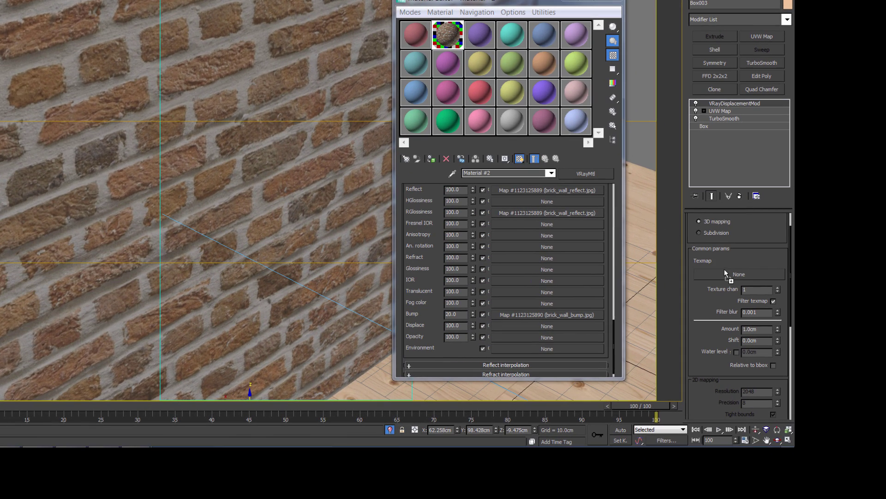
{"action": "left_click_drag", "start_coordinate": [724, 269], "coordinate": [726, 275]}
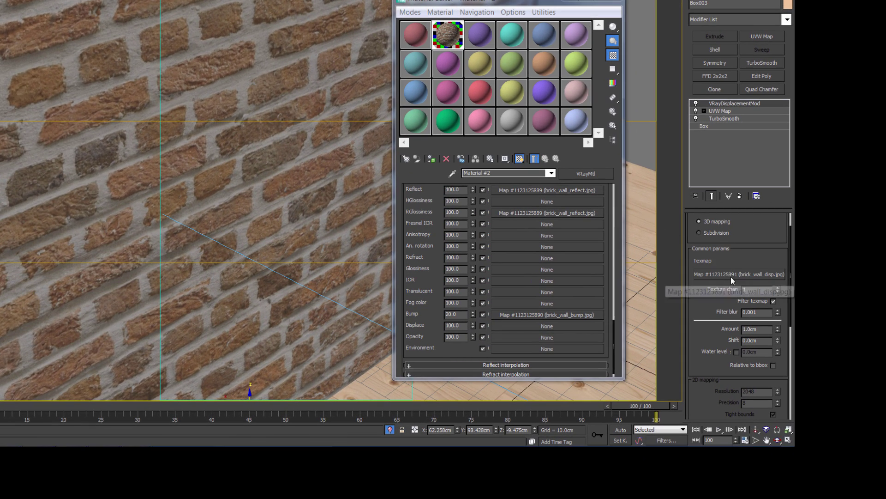
Set the displacement Amount to 20.0 and enable Keep continuity for the wall's displacement.
{"action": "left_click_drag", "start_coordinate": [701, 306], "coordinate": [728, 247]}
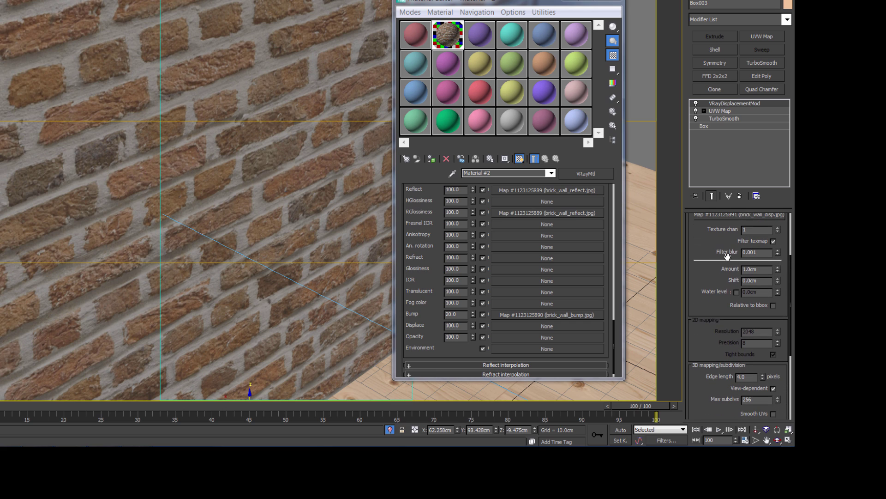
{"action": "left_click_drag", "start_coordinate": [761, 270], "coordinate": [739, 268]}
{"action": "type", "text": "20.0"}
{"action": "key", "text": "Return"}
{"action": "left_click_drag", "start_coordinate": [758, 294], "coordinate": [730, 167]}
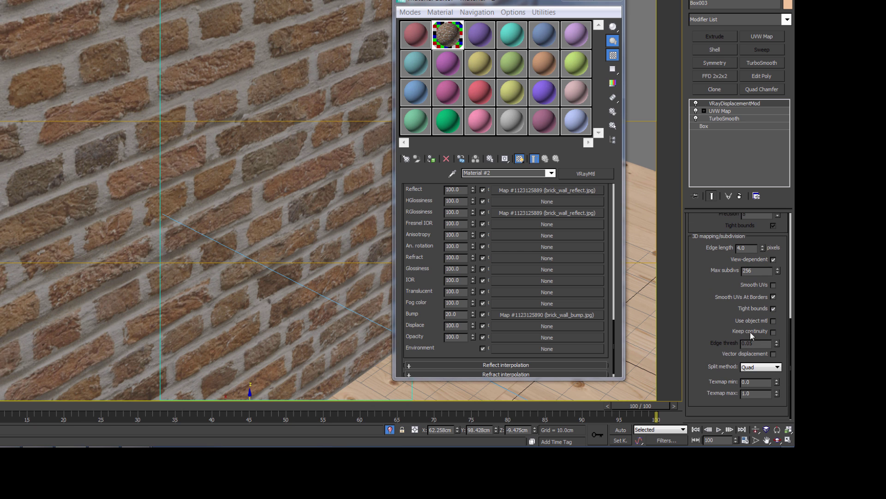
{"action": "left_click", "coordinate": [772, 331]}
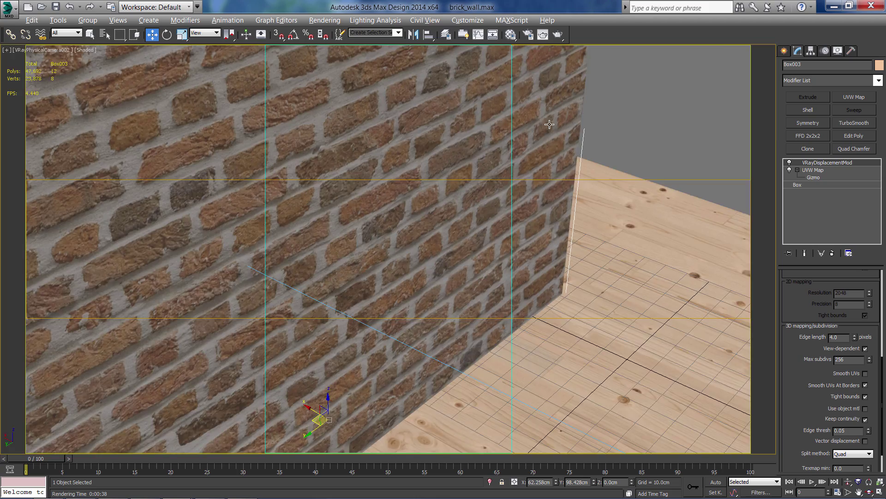
In the maximized perspective view, go to the wall's base Box level and show the end result of its modifier stack.
{"action": "key", "text": "alt+w"}
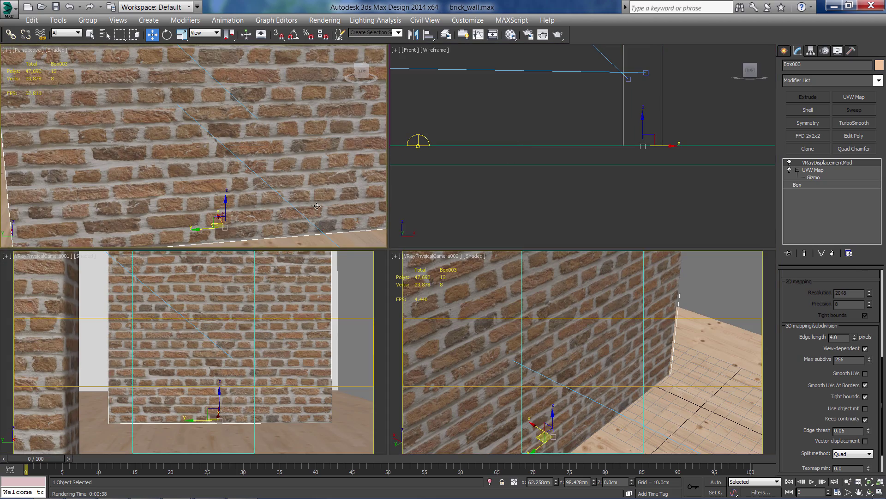
{"action": "key", "text": "alt+w"}
{"action": "middle_click_drag", "start_coordinate": [458, 193], "coordinate": [579, 214], "text": "alt"}
{"action": "scroll", "coordinate": [515, 203], "scroll_direction": "down", "scroll_amount": 3}
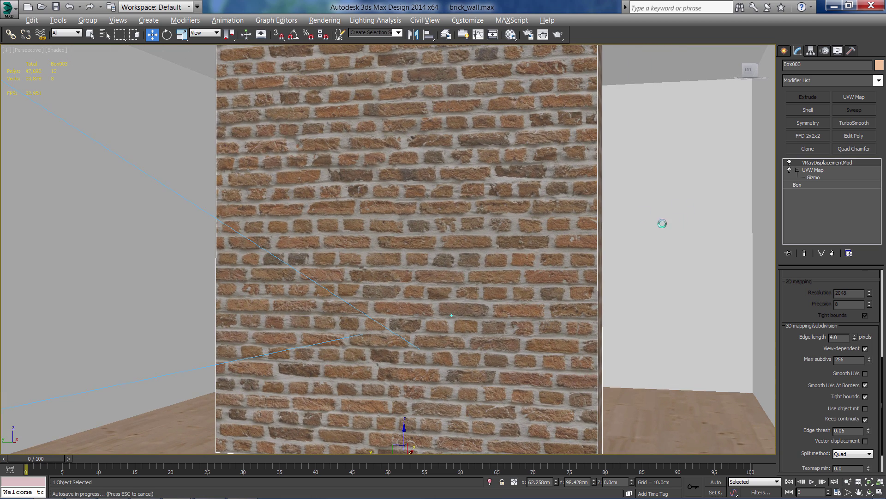
{"action": "middle_click_drag", "start_coordinate": [661, 225], "coordinate": [831, 171], "text": "alt"}
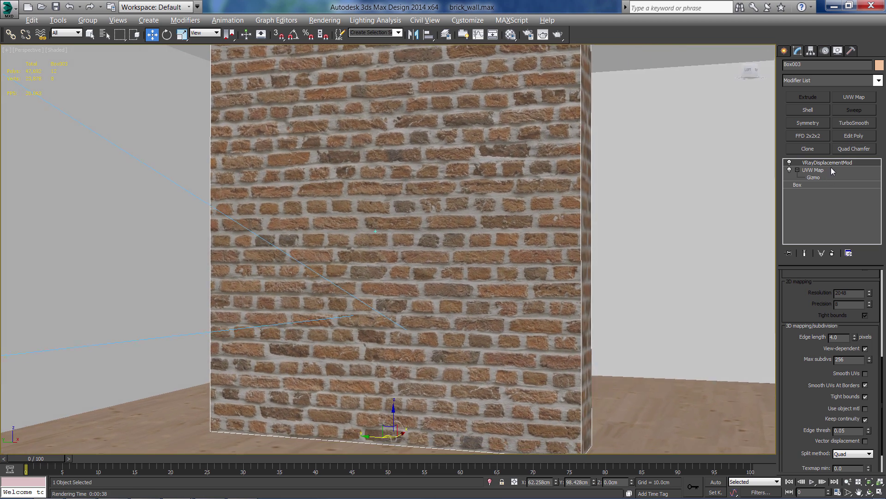
{"action": "left_click", "coordinate": [797, 170]}
{"action": "left_click", "coordinate": [800, 177]}
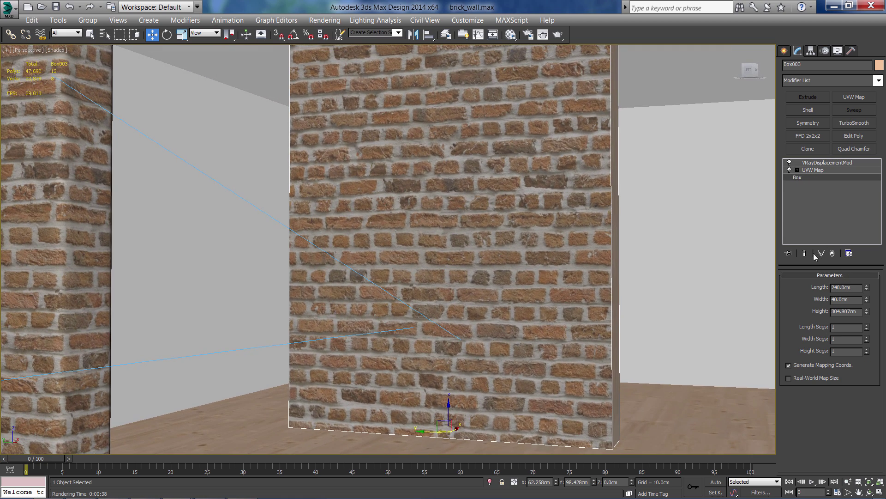
{"action": "left_click", "coordinate": [805, 254]}
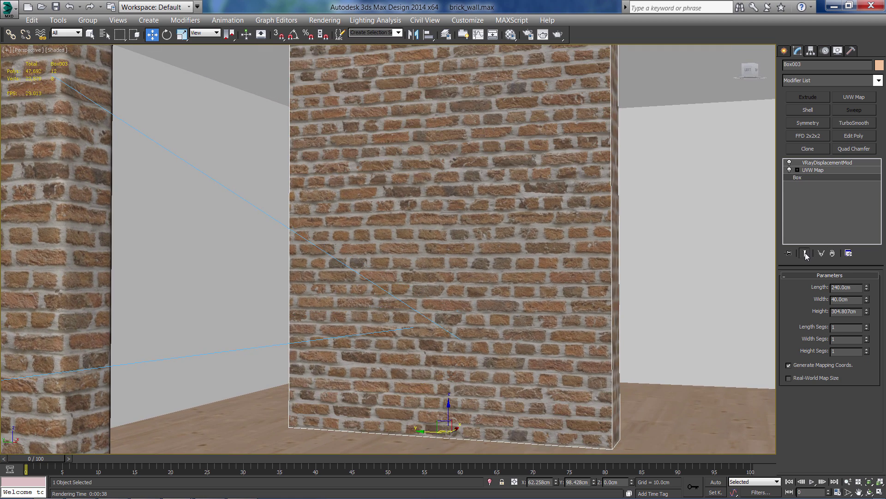
Set the wall box's length segments to 20 and its height segments to 26.
{"action": "left_click_drag", "start_coordinate": [866, 328], "coordinate": [868, 262]}
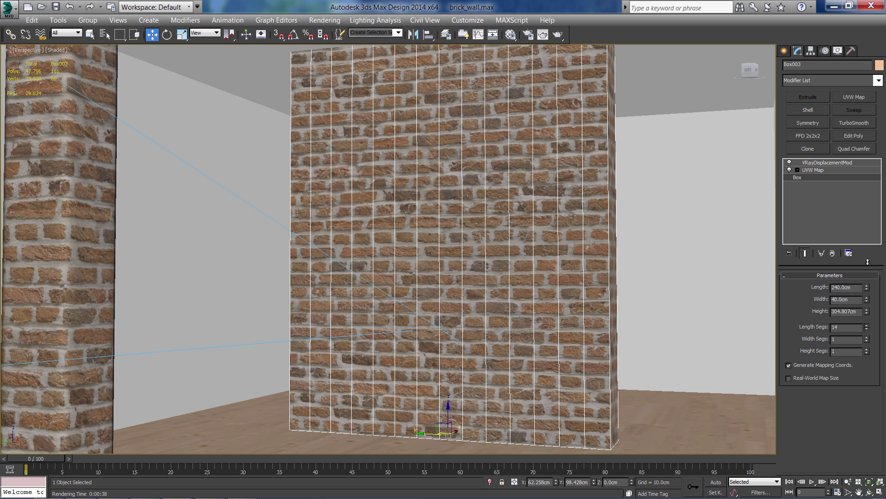
{"action": "left_click_drag", "start_coordinate": [868, 328], "coordinate": [867, 290]}
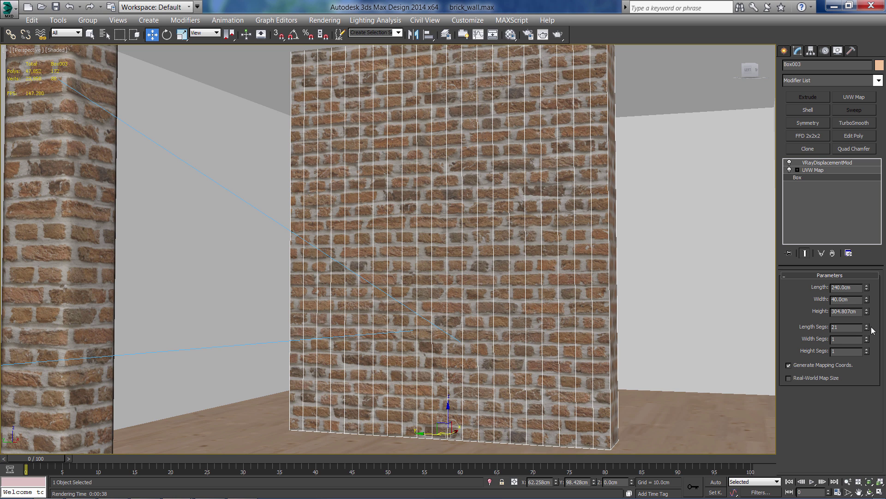
{"action": "left_click_drag", "start_coordinate": [867, 329], "coordinate": [870, 336]}
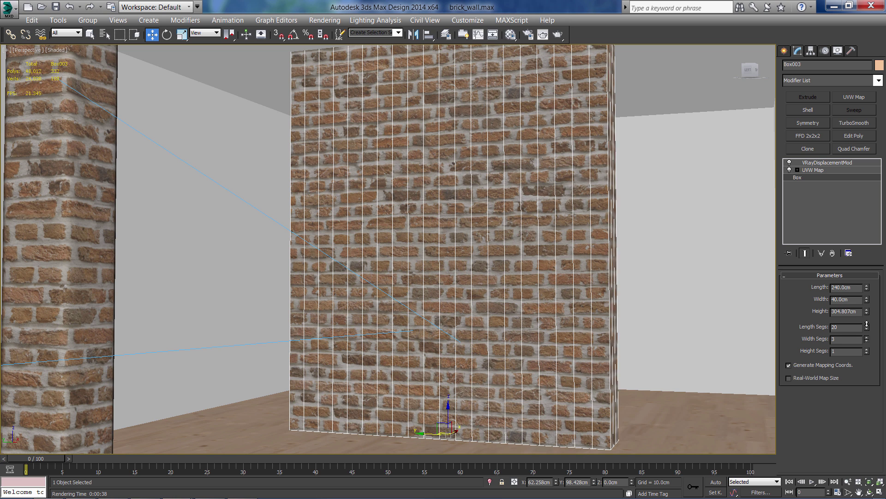
{"action": "left_click_drag", "start_coordinate": [868, 349], "coordinate": [871, 236]}
Check the segment grid around the wall's corner and set the box's width segments to 3.
{"action": "scroll", "coordinate": [540, 223], "scroll_direction": "up", "scroll_amount": 10}
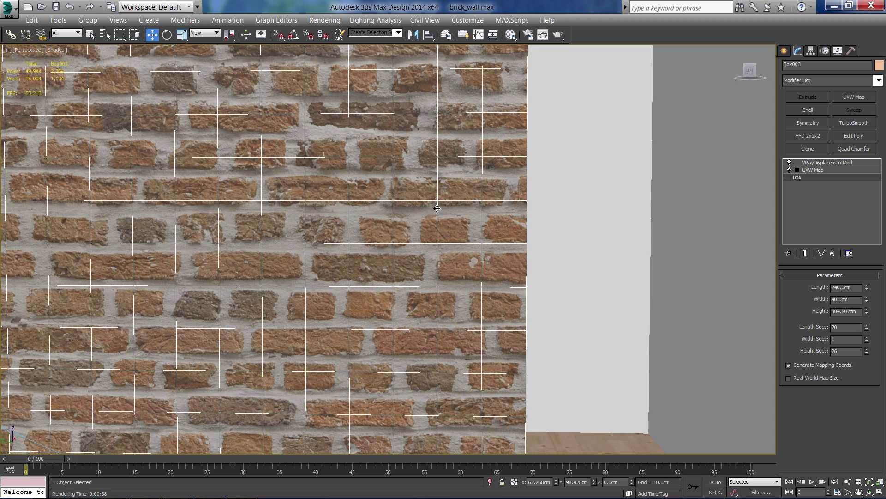
{"action": "key", "text": "f"}
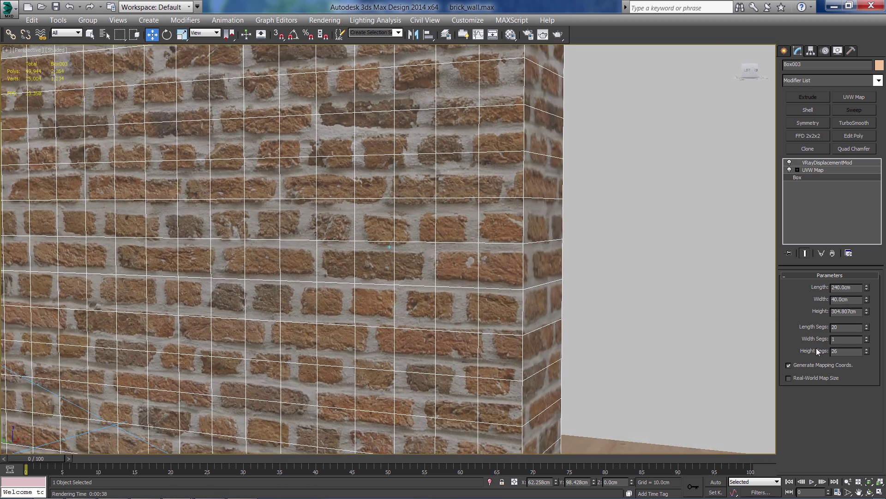
{"action": "key", "text": "shift+z"}
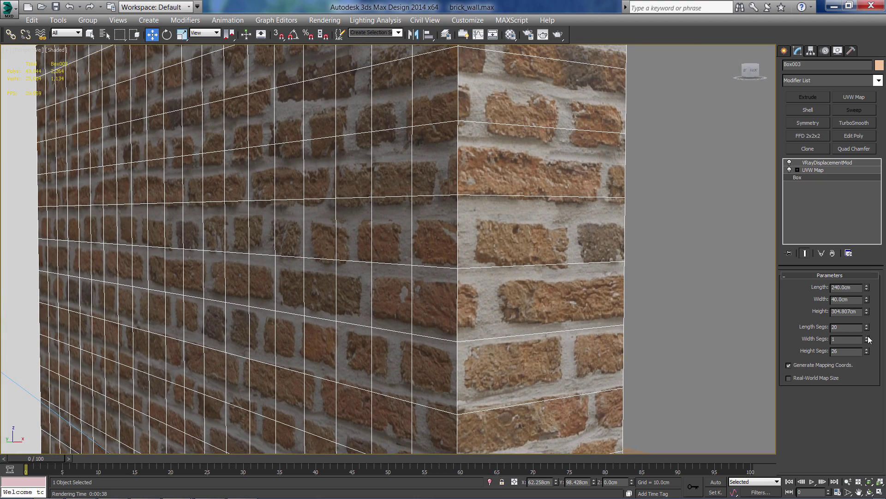
{"action": "left_click", "coordinate": [867, 337]}
{"action": "left_click", "coordinate": [868, 337]}
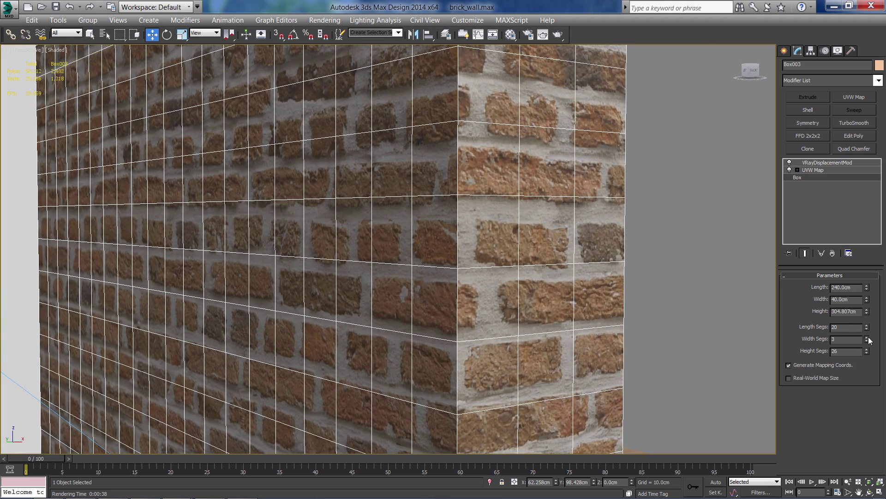
{"action": "key", "text": "shift+z"}
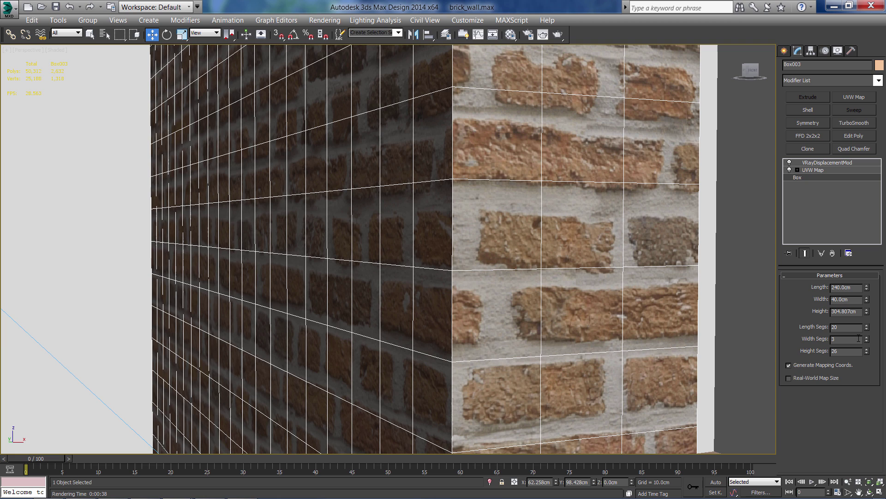
Isolate the wall and examine the segment grid over its end and its long face.
{"action": "key", "text": "alt+q"}
{"action": "key", "text": "shift+z"}
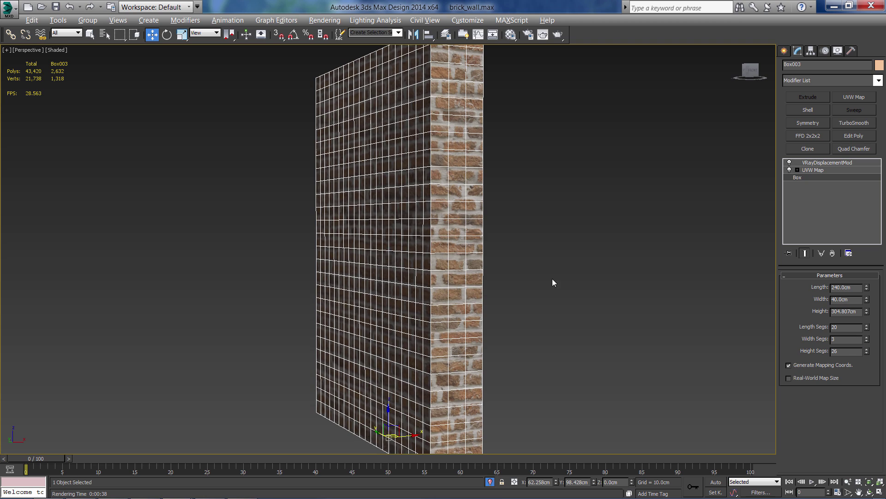
{"action": "scroll", "coordinate": [440, 262], "scroll_direction": "up", "scroll_amount": 1}
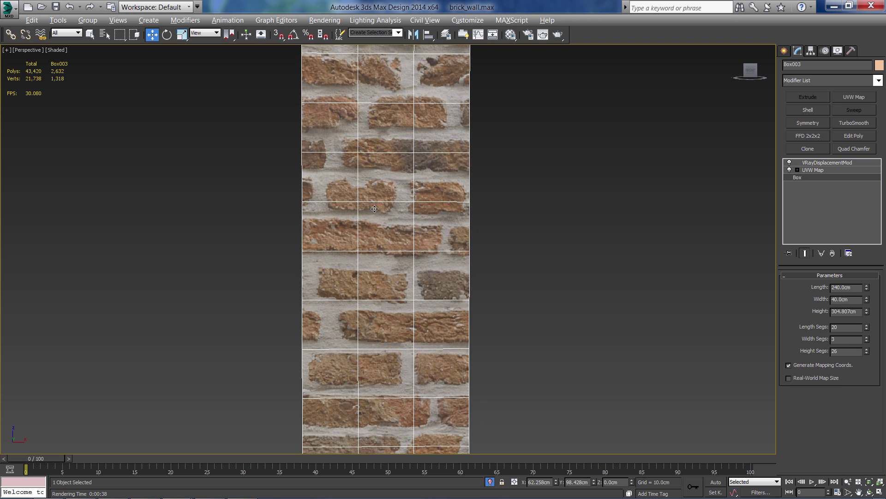
{"action": "middle_click_drag", "start_coordinate": [399, 233], "coordinate": [585, 242], "text": "alt"}
{"action": "scroll", "coordinate": [485, 240], "scroll_direction": "down", "scroll_amount": 2}
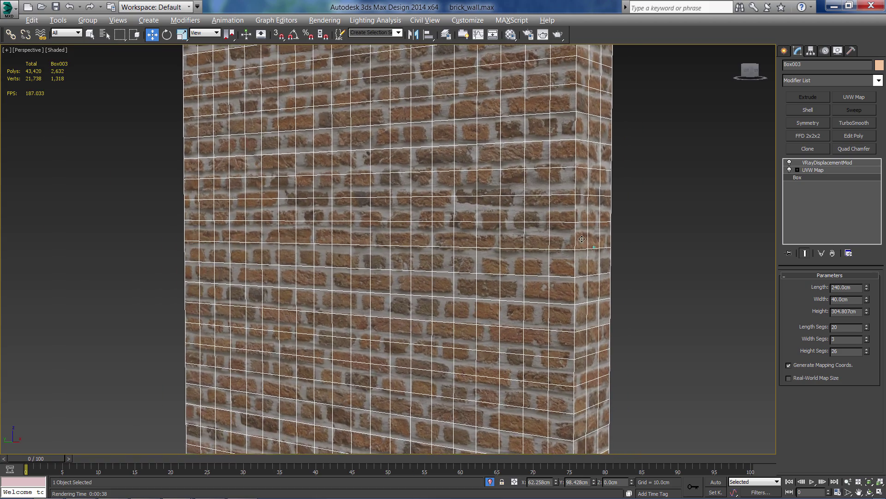
{"action": "scroll", "coordinate": [585, 241], "scroll_direction": "up", "scroll_amount": 1}
{"action": "key", "text": "shift+y"}
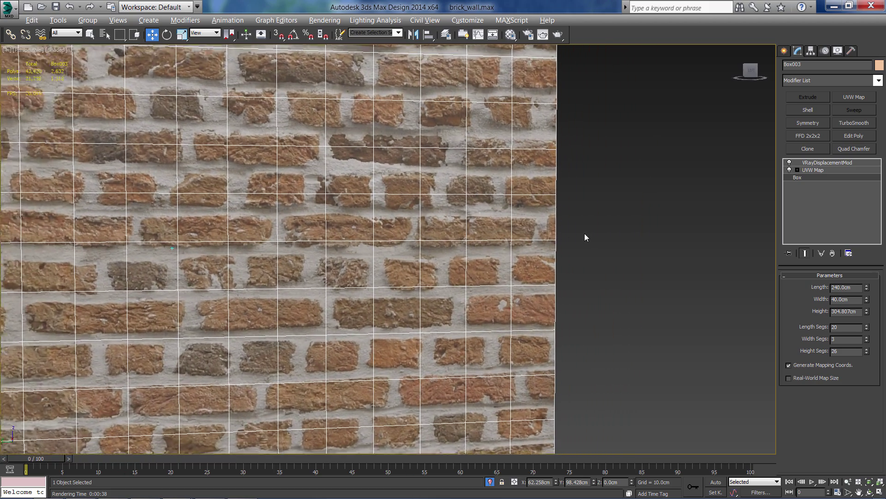
{"action": "scroll", "coordinate": [541, 209], "scroll_direction": "down", "scroll_amount": 8}
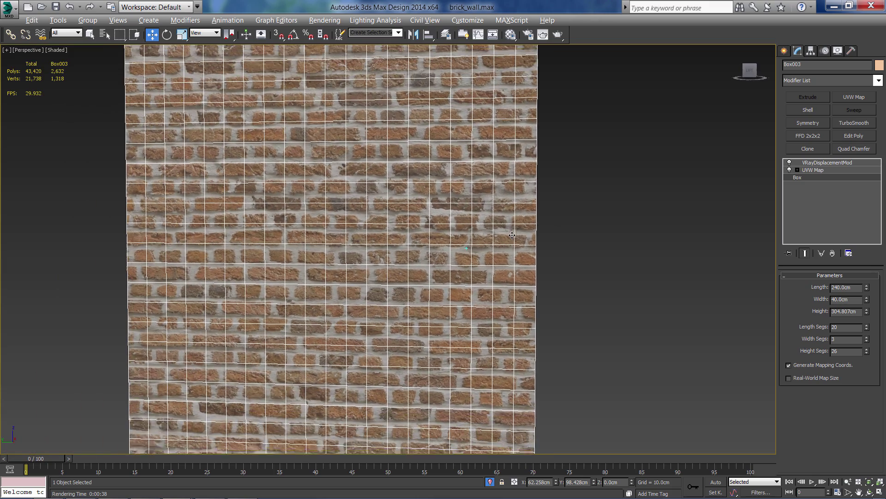
{"action": "scroll", "coordinate": [512, 235], "scroll_direction": "down", "scroll_amount": 2}
{"action": "middle_click_drag", "start_coordinate": [469, 233], "coordinate": [461, 233], "text": "alt"}
{"action": "scroll", "coordinate": [484, 230], "scroll_direction": "up", "scroll_amount": 1}
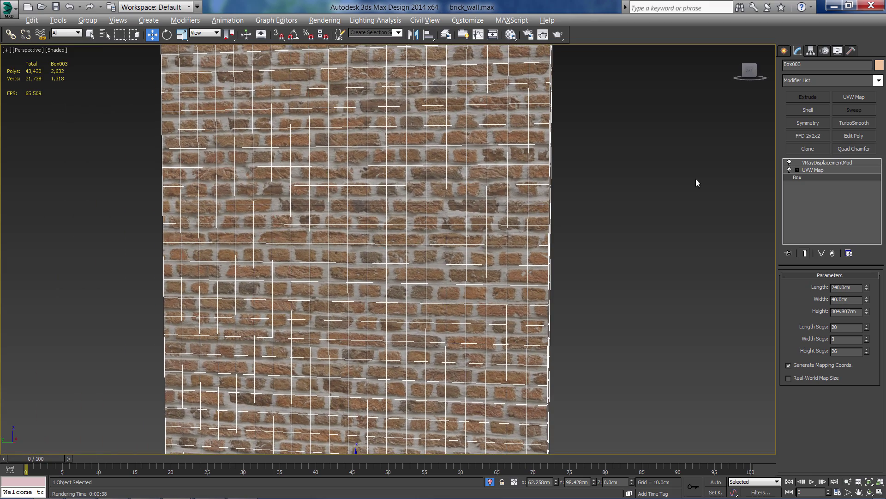
Add a TurboSmooth modifier directly above the wall's Box level, beneath its UVW Map, and check the rounded upper corner.
{"action": "left_click", "coordinate": [855, 122]}
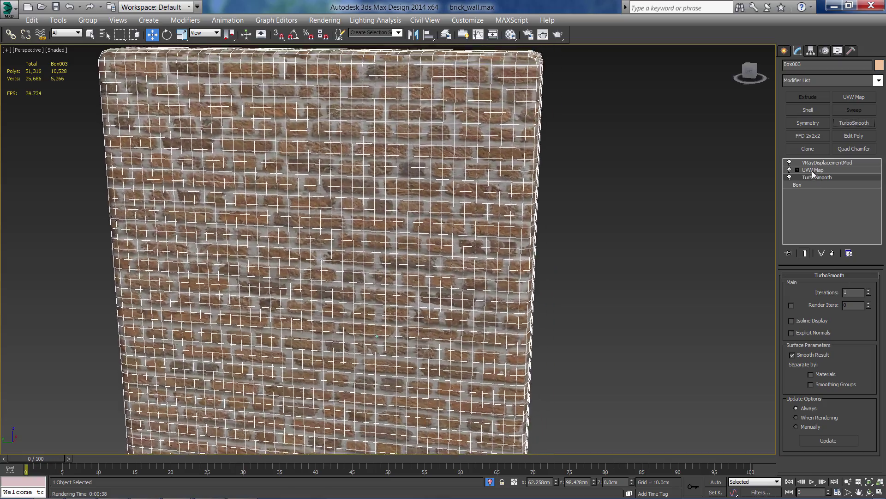
{"action": "scroll", "coordinate": [581, 215], "scroll_direction": "up", "scroll_amount": 6}
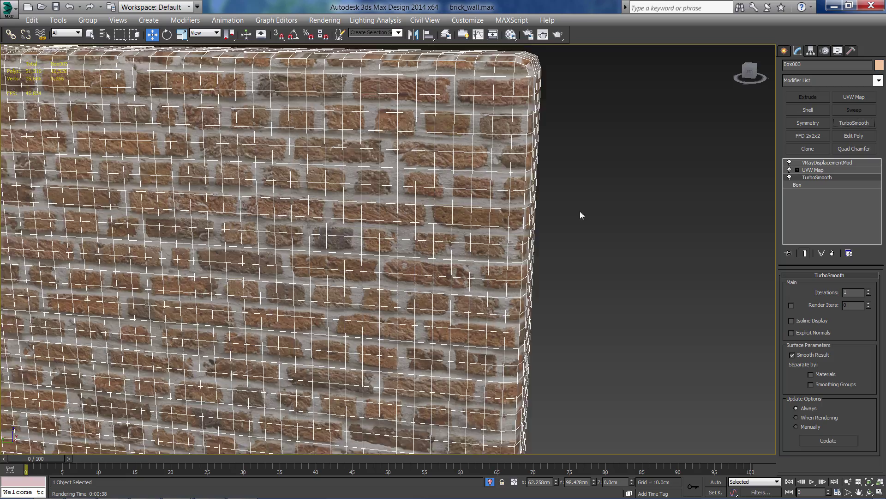
{"action": "scroll", "coordinate": [581, 216], "scroll_direction": "up", "scroll_amount": 5}
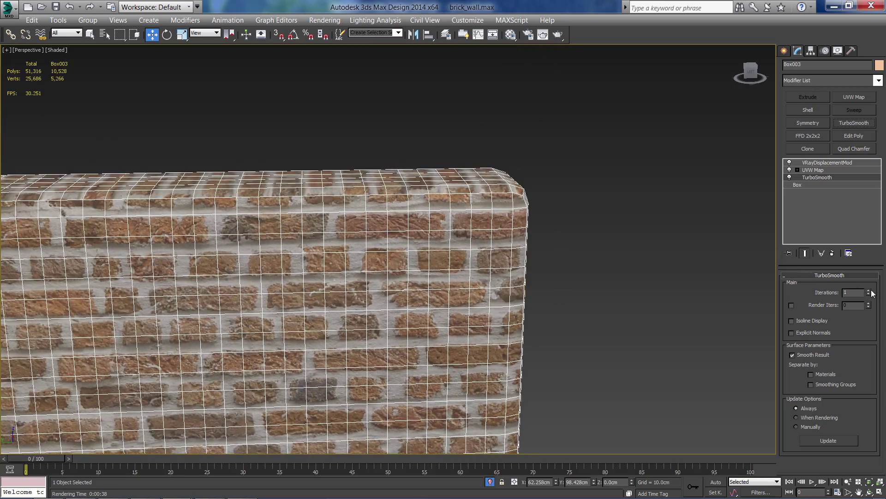
Try 3 TurboSmooth iterations on the wall, inspect its denser corner mesh, and return the value to 1.
{"action": "left_click", "coordinate": [869, 290]}
{"action": "left_click", "coordinate": [868, 290]}
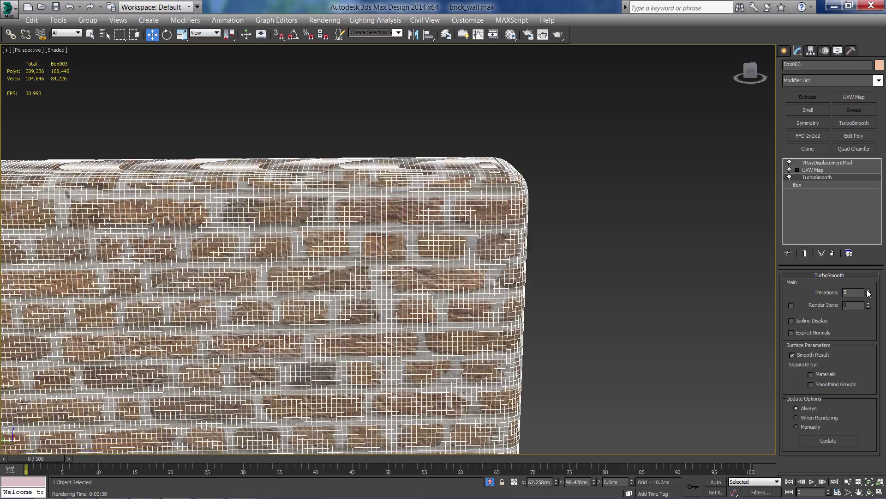
{"action": "middle_click_drag", "start_coordinate": [569, 230], "coordinate": [548, 238], "text": "alt"}
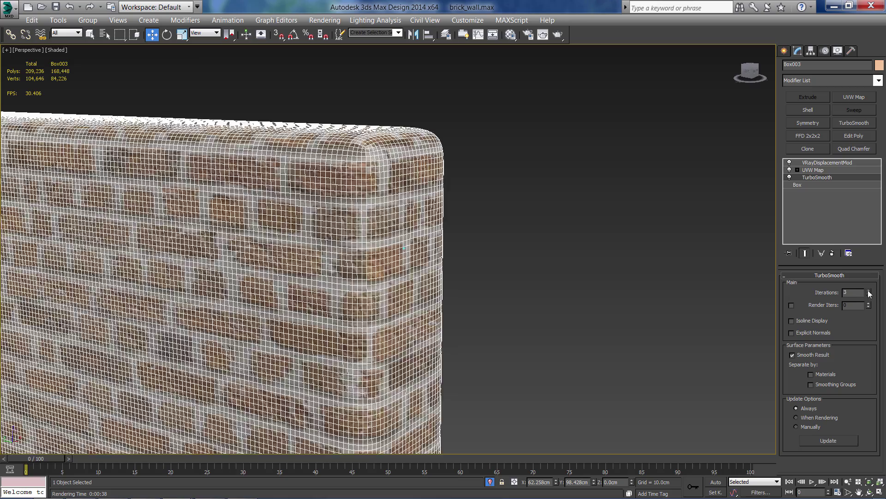
{"action": "left_click", "coordinate": [869, 294]}
{"action": "left_click", "coordinate": [869, 294]}
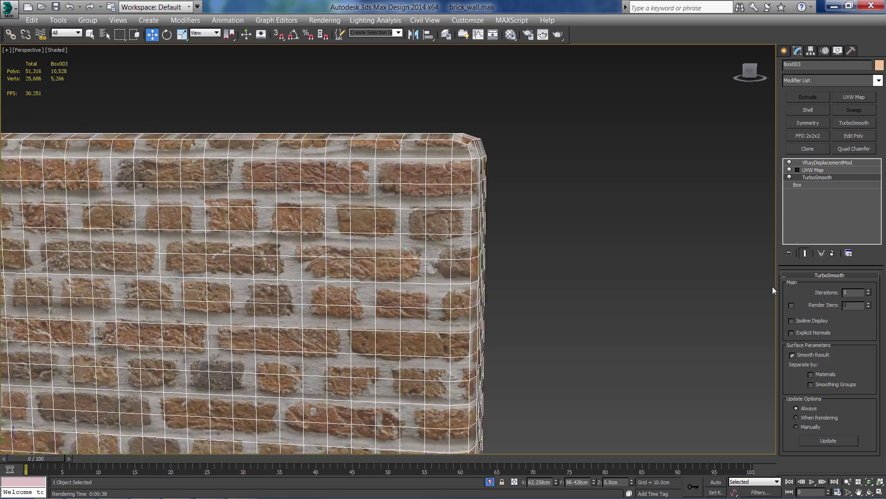
Deselect the wall and unhide all objects so that the surrounding room is displayed again.
{"action": "scroll", "coordinate": [742, 285], "scroll_direction": "down", "scroll_amount": 5}
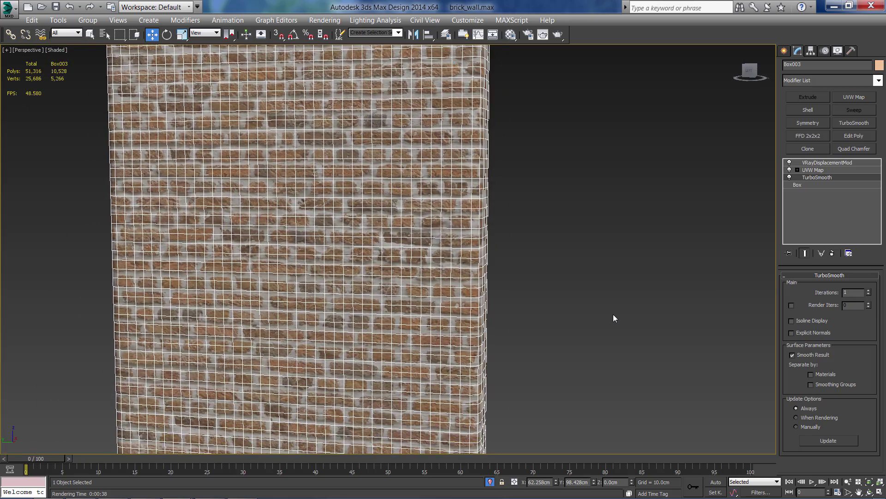
{"action": "left_click", "coordinate": [613, 314]}
{"action": "scroll", "coordinate": [614, 314], "scroll_direction": "down", "scroll_amount": 3}
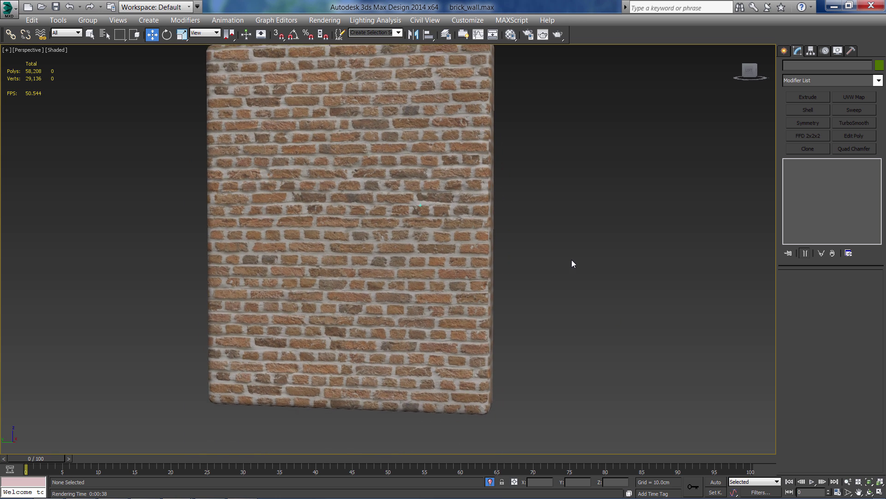
{"action": "right_click", "coordinate": [536, 276]}
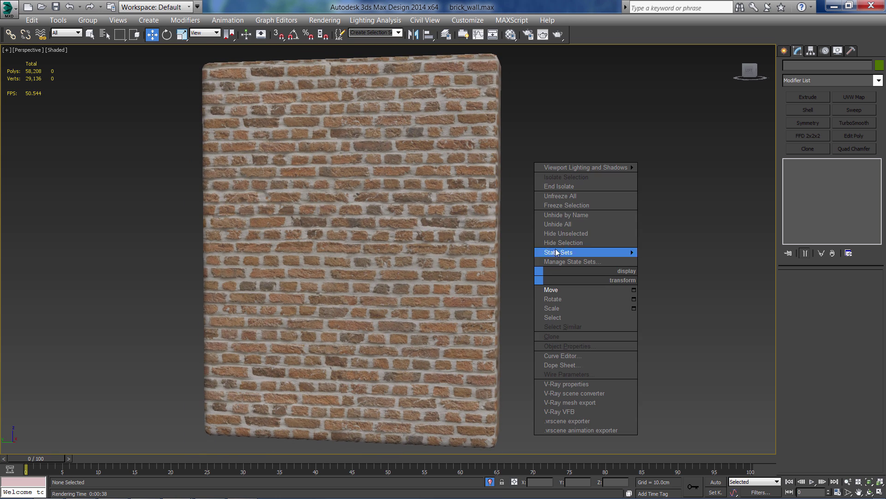
{"action": "left_click", "coordinate": [571, 224]}
{"action": "left_click", "coordinate": [512, 286]}
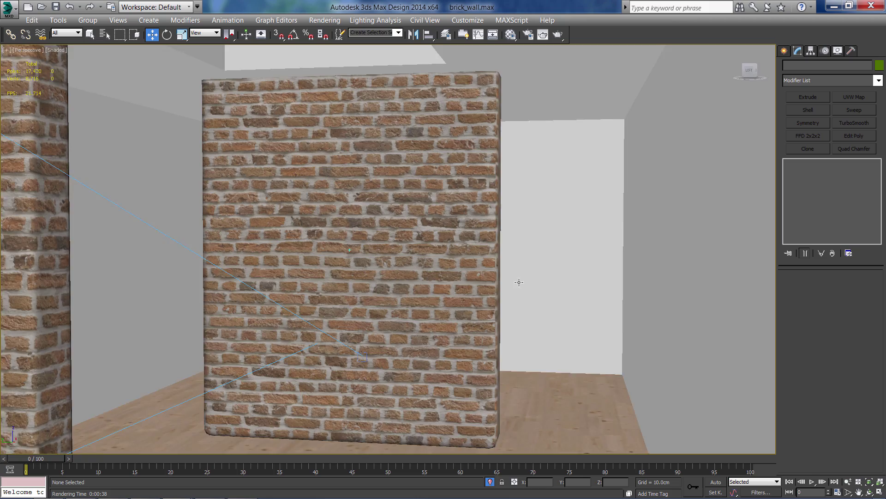
Select the wall and lower it along Z to about -9.5 cm so its rounded base sinks into the floor.
{"action": "scroll", "coordinate": [518, 282], "scroll_direction": "up", "scroll_amount": 2}
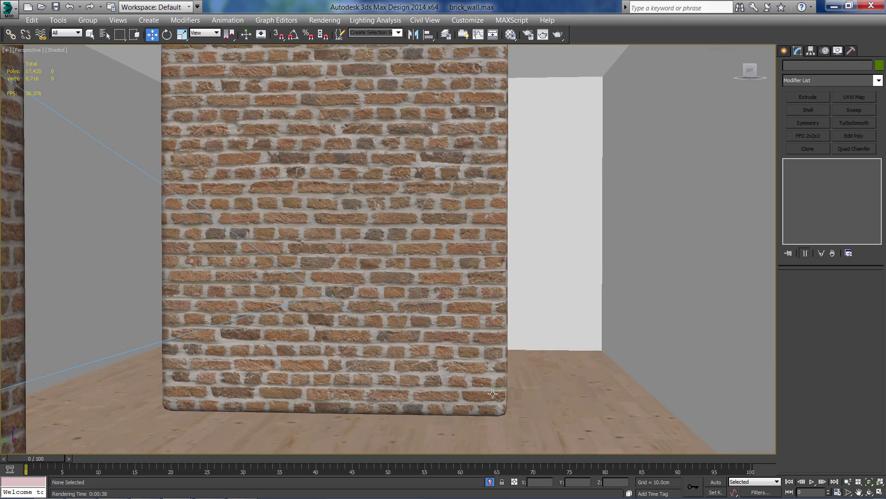
{"action": "scroll", "coordinate": [492, 393], "scroll_direction": "up", "scroll_amount": 2}
{"action": "left_click", "coordinate": [482, 360]}
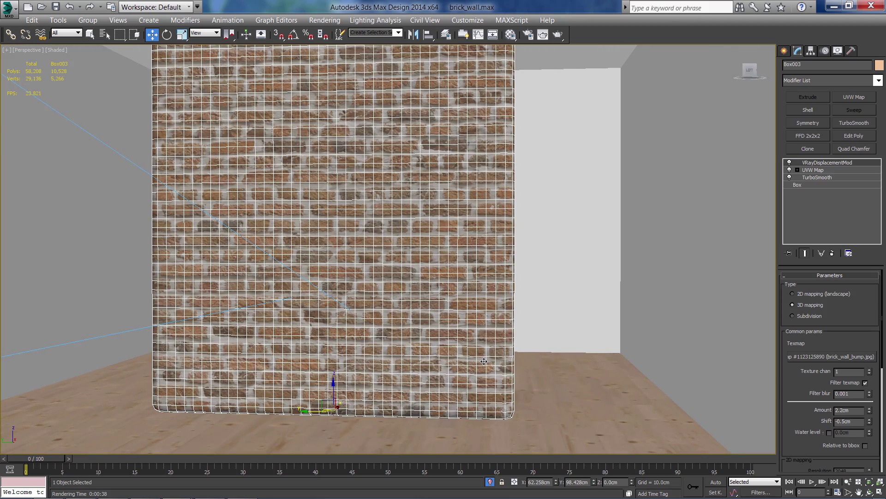
{"action": "scroll", "coordinate": [423, 346], "scroll_direction": "up", "scroll_amount": 3}
{"action": "scroll", "coordinate": [422, 345], "scroll_direction": "up", "scroll_amount": 2}
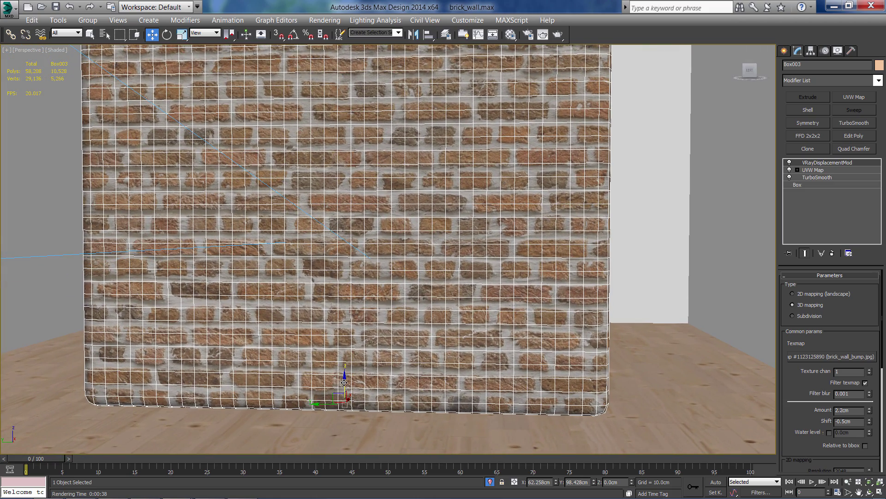
{"action": "left_click_drag", "start_coordinate": [344, 382], "coordinate": [348, 403]}
{"action": "middle_click_drag", "start_coordinate": [347, 404], "coordinate": [658, 241]}
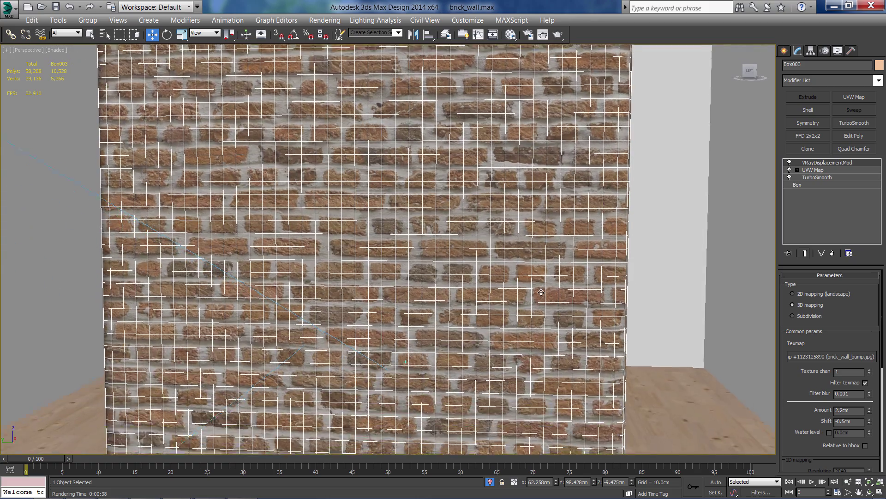
{"action": "middle_click_drag", "start_coordinate": [541, 292], "coordinate": [657, 254], "text": "alt"}
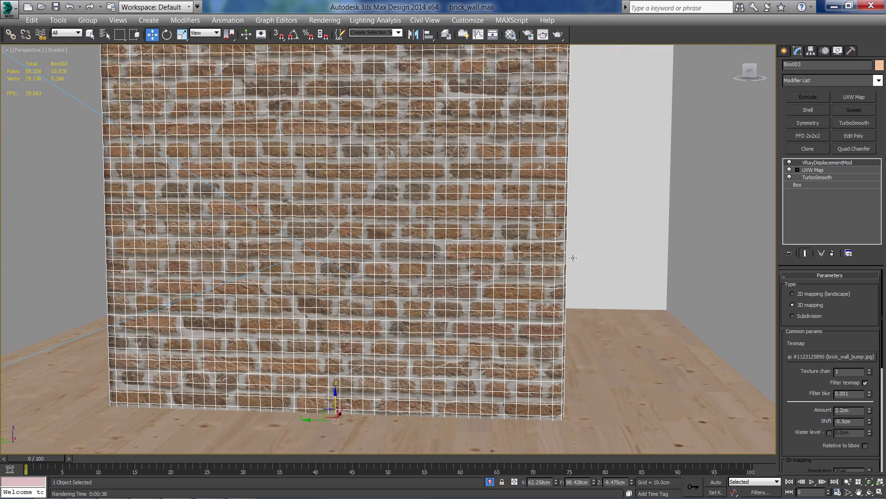
Maximize the VRayPhysicalCamera002 view of the wall and start a production render.
{"action": "key", "text": "alt+w"}
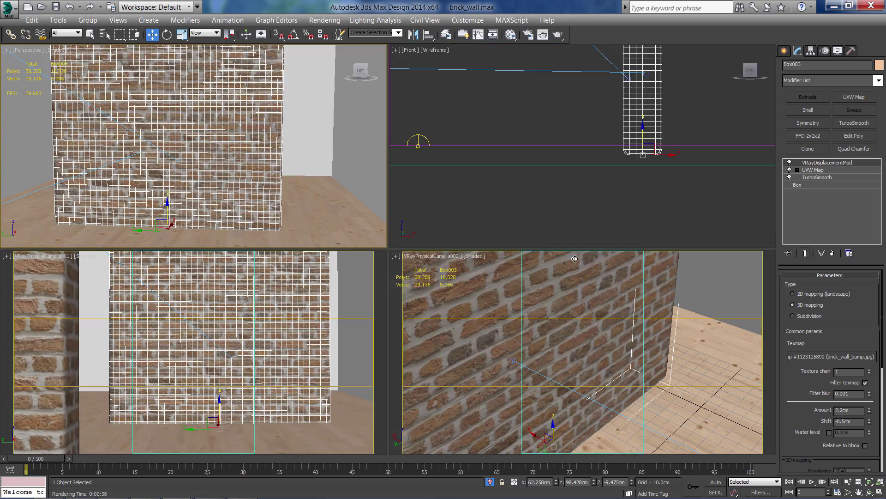
{"action": "left_click", "coordinate": [577, 315]}
{"action": "key", "text": "alt+w"}
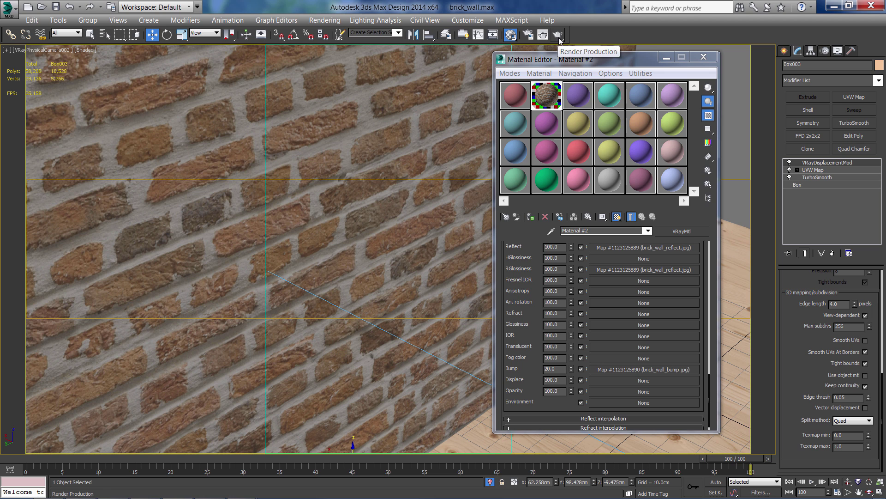
{"action": "left_click", "coordinate": [559, 40]}
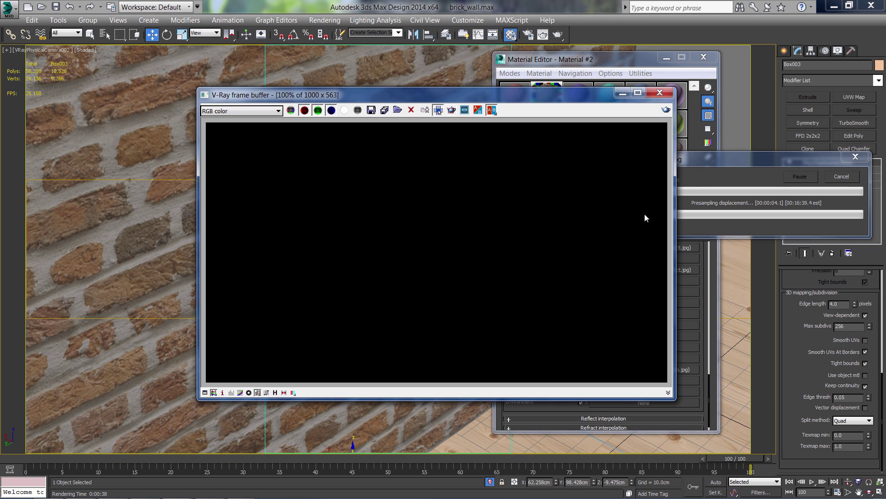